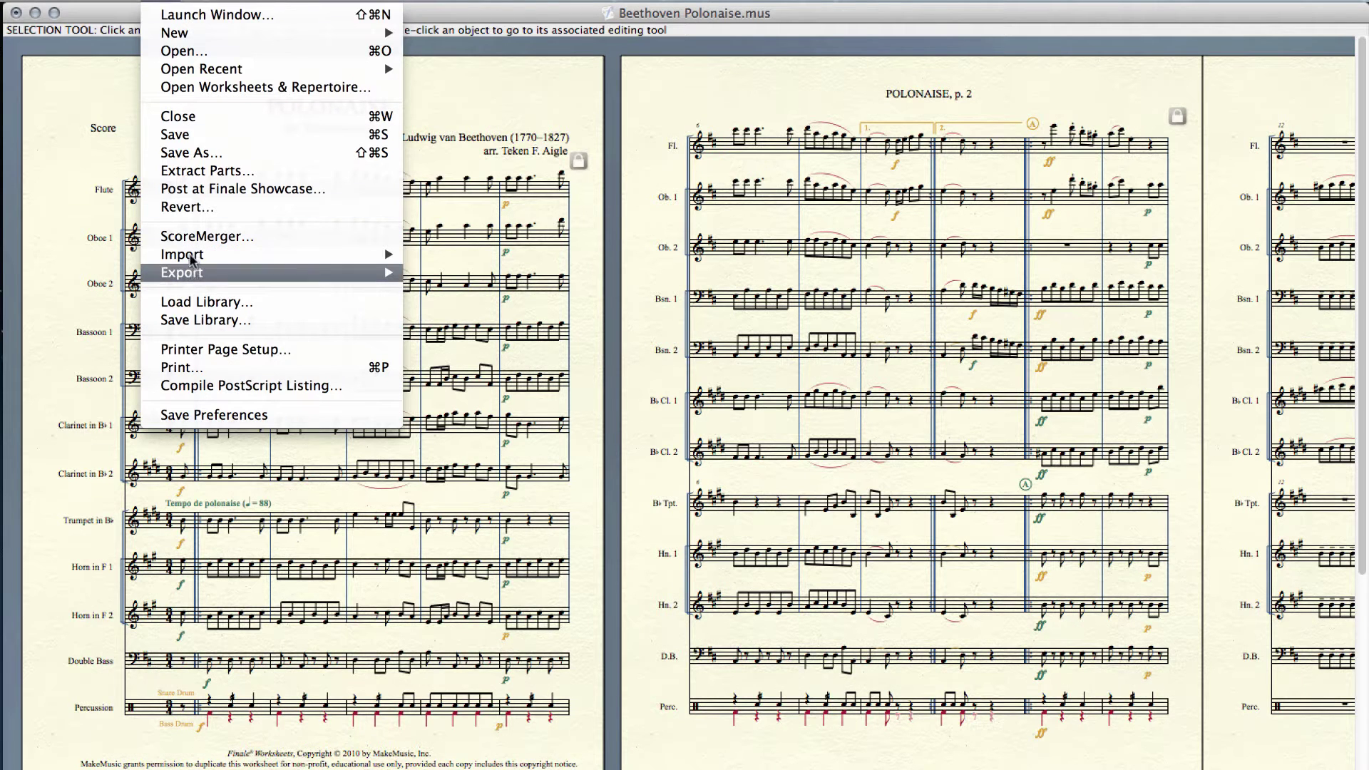
Start a SmartMusic export of the Polonaise score with Assessment as the file type.
mouse_move(193, 274)
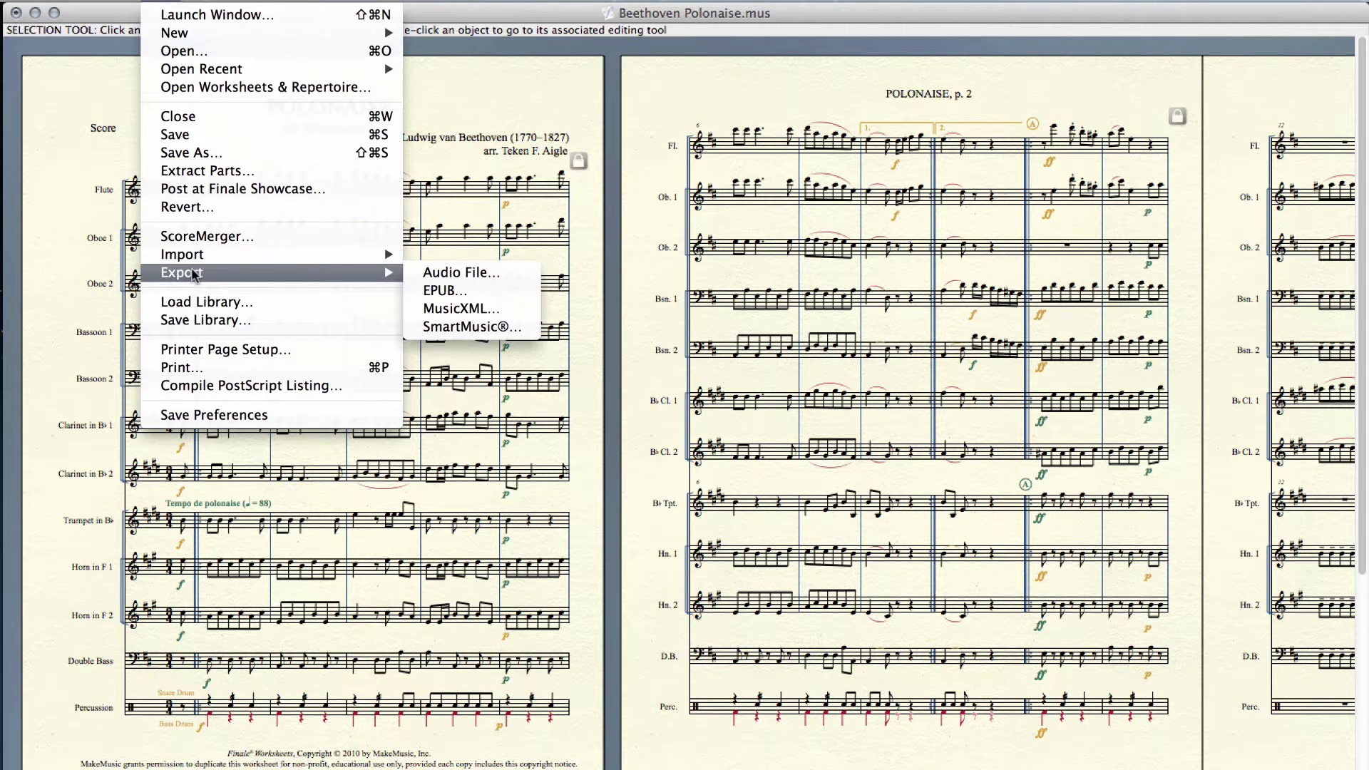
left_click(439, 328)
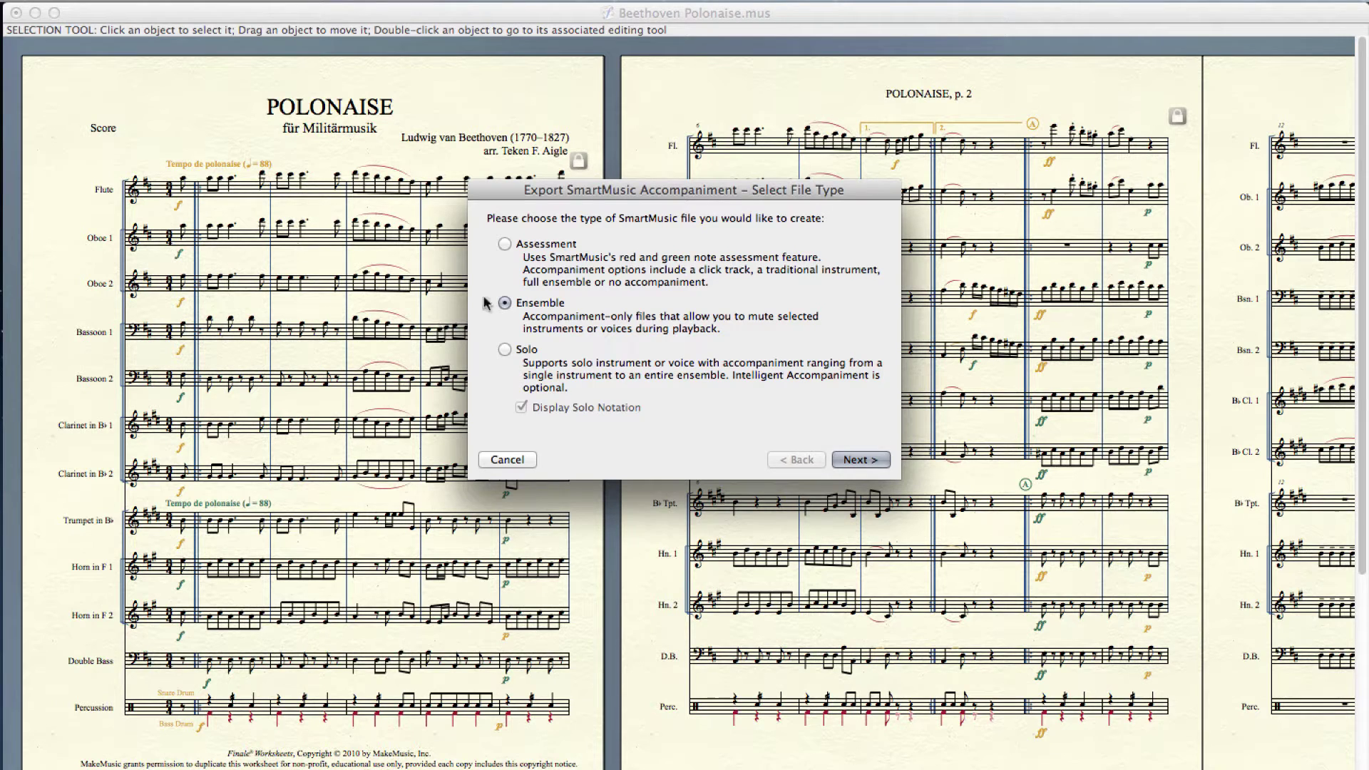
left_click(504, 244)
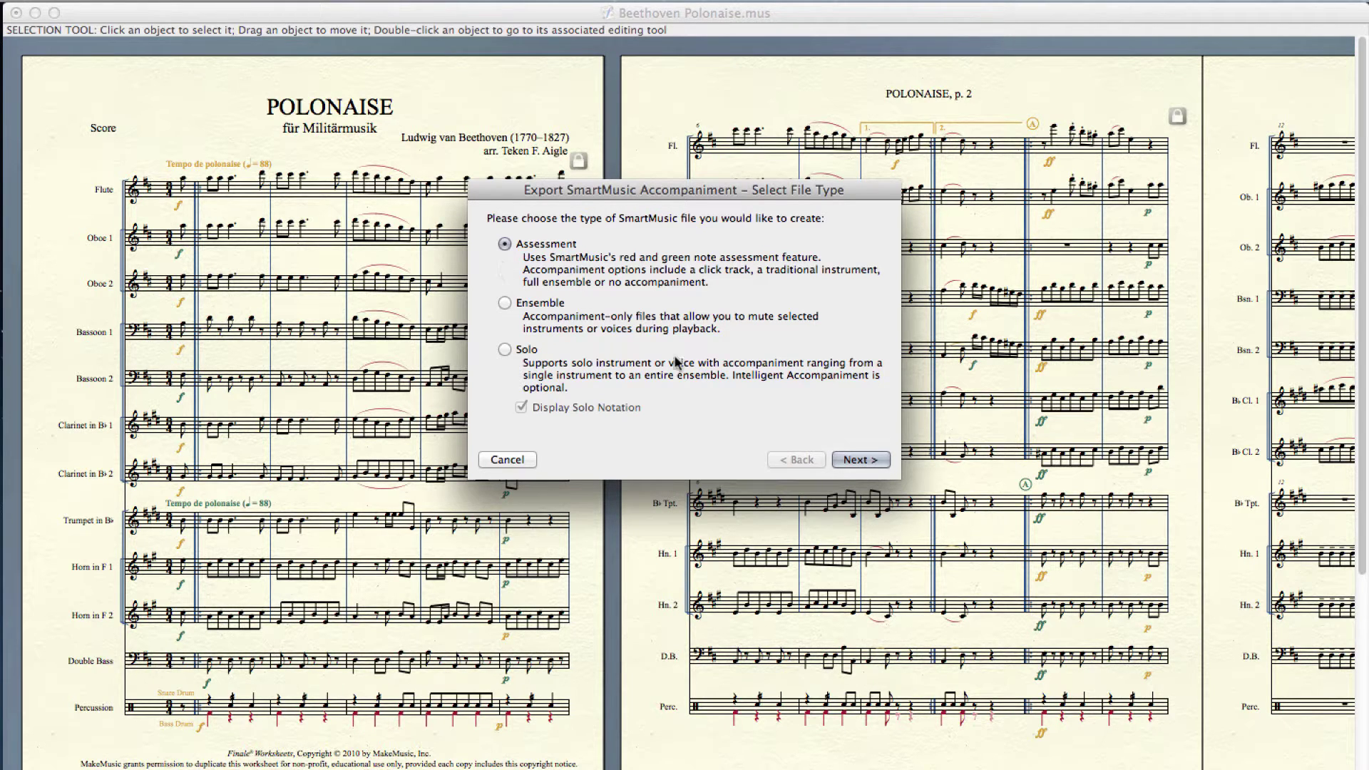
Keep all parts, Flute through Bassoon 1, checked for assessment and every staff as accompaniment.
left_click(845, 461)
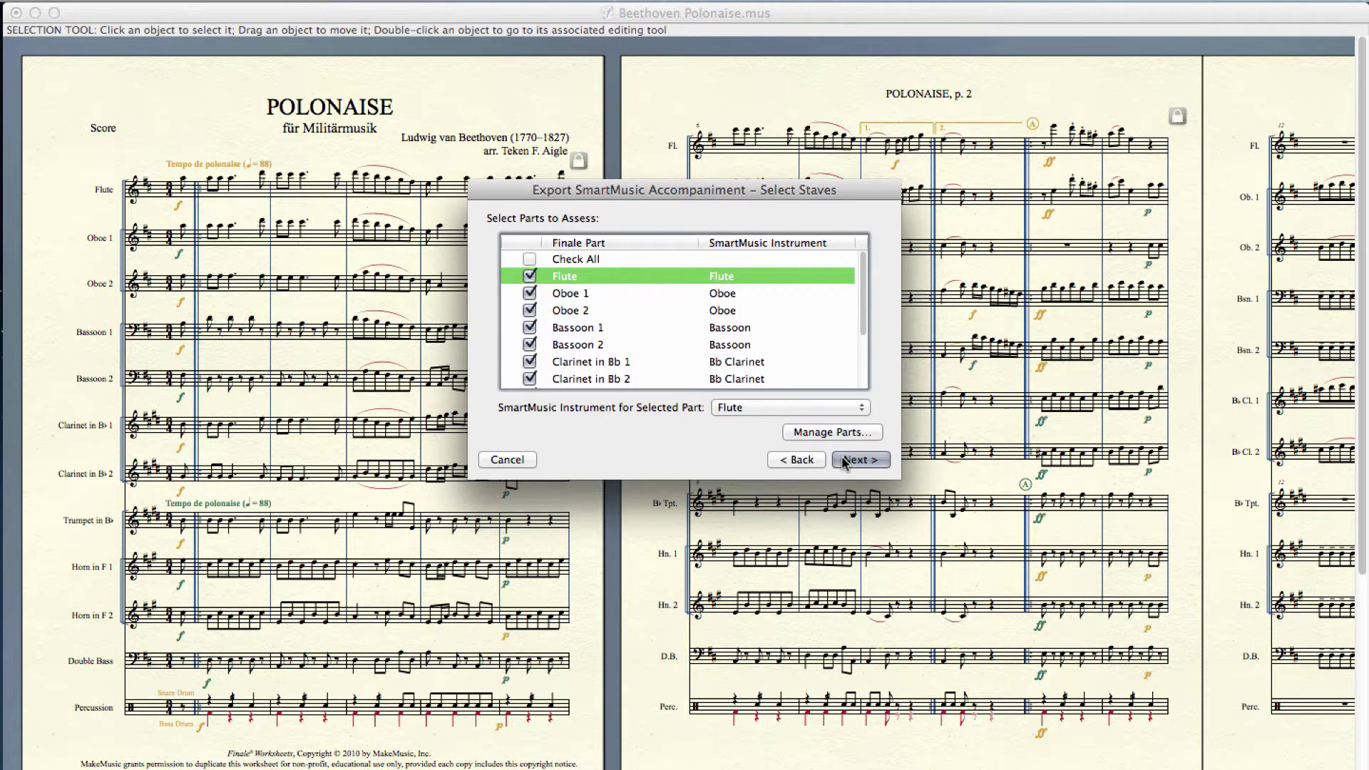
left_click(533, 278)
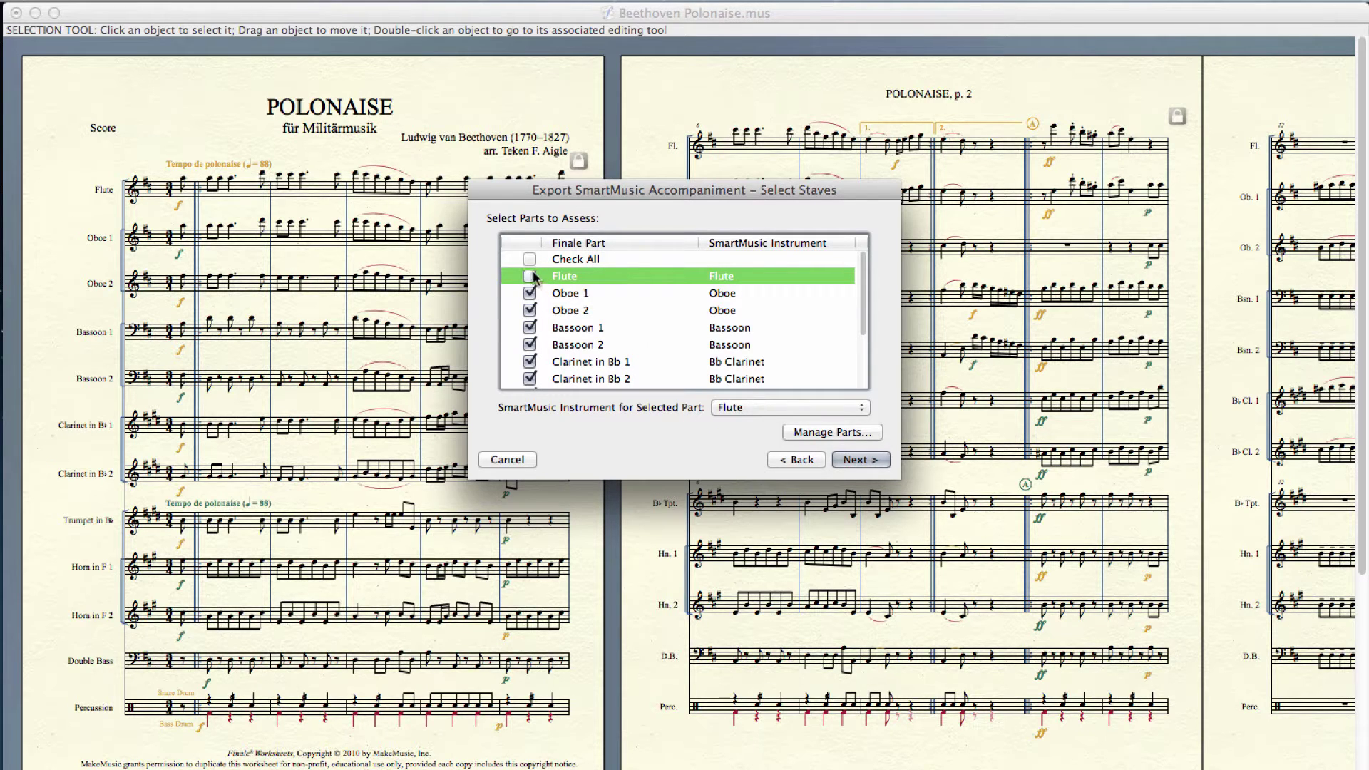
left_click(531, 293)
left_click(531, 311)
left_click(532, 328)
left_click(529, 259)
left_click(844, 461)
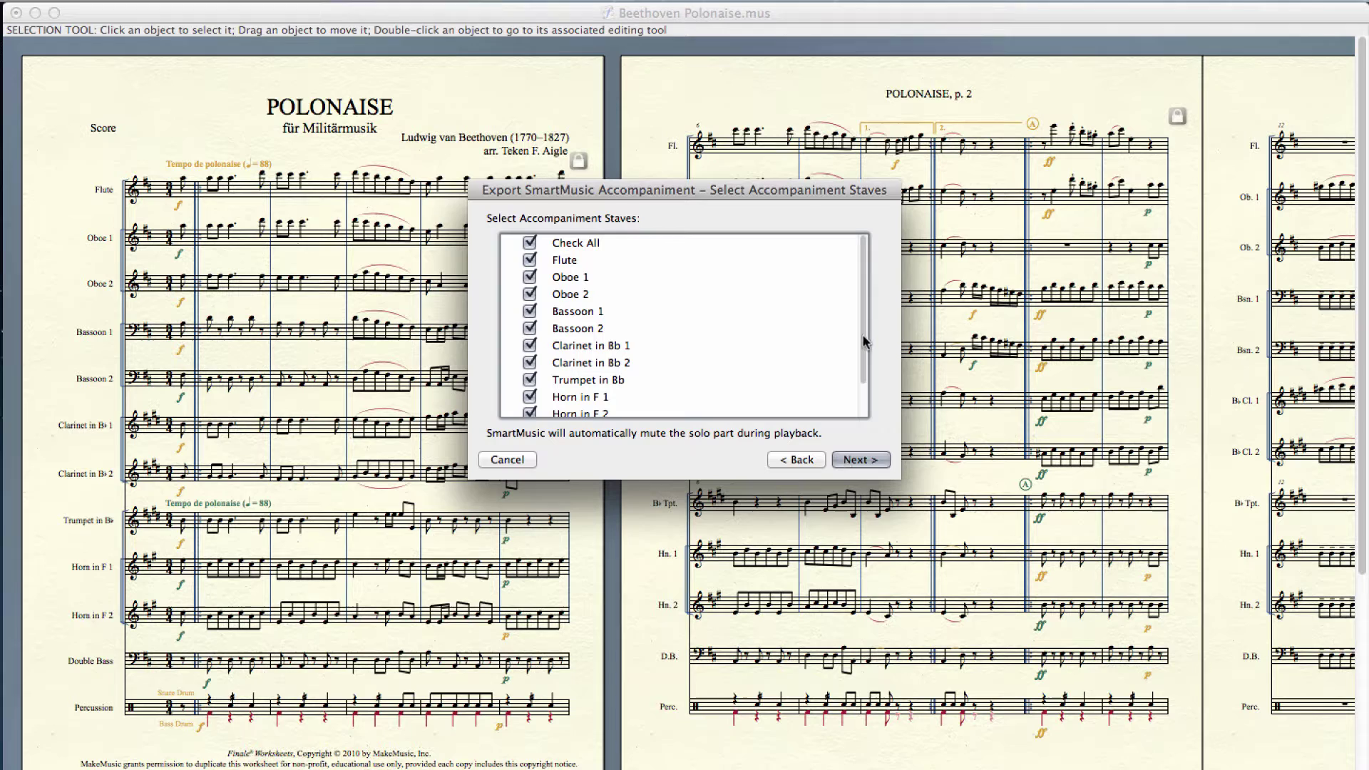
left_click_drag(864, 341, 861, 389)
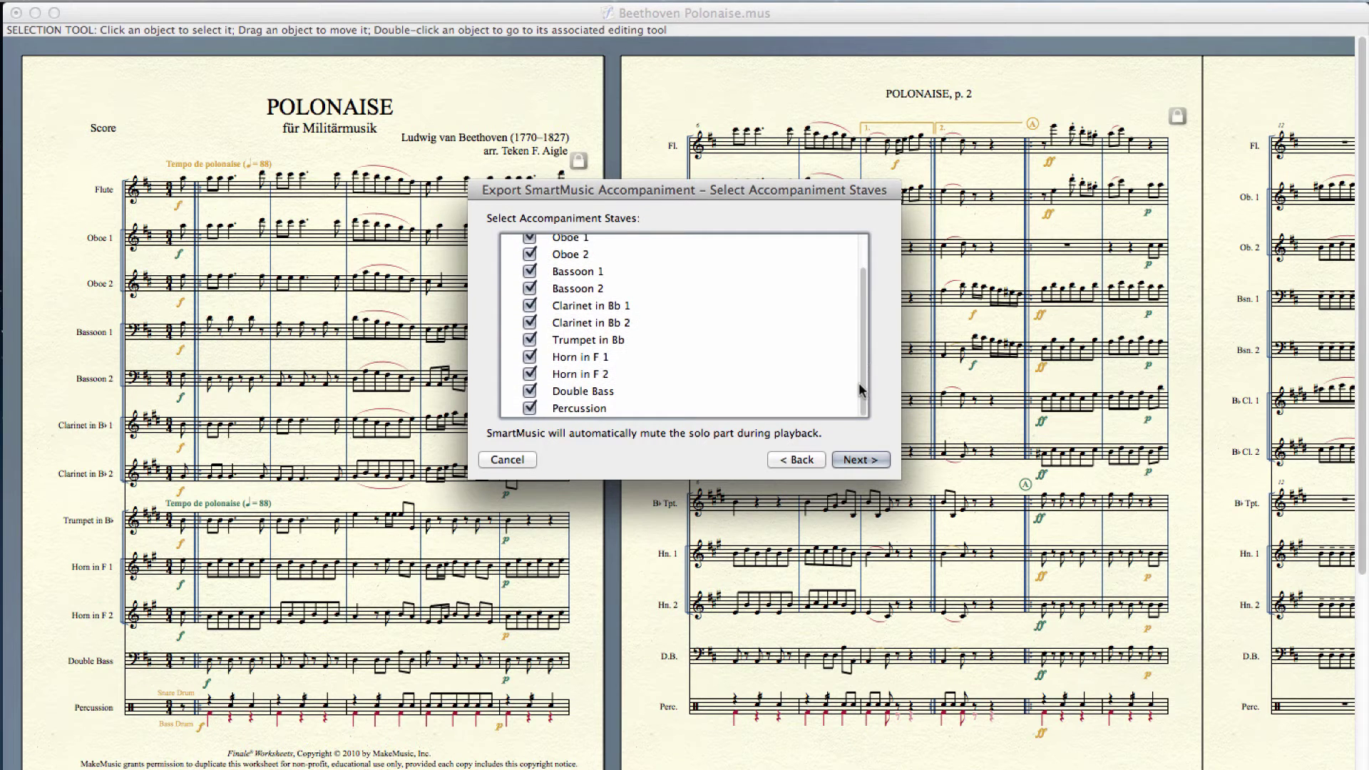
Append 'Assesment' to the export title, making it POLONAISE Assesment.
left_click(861, 459)
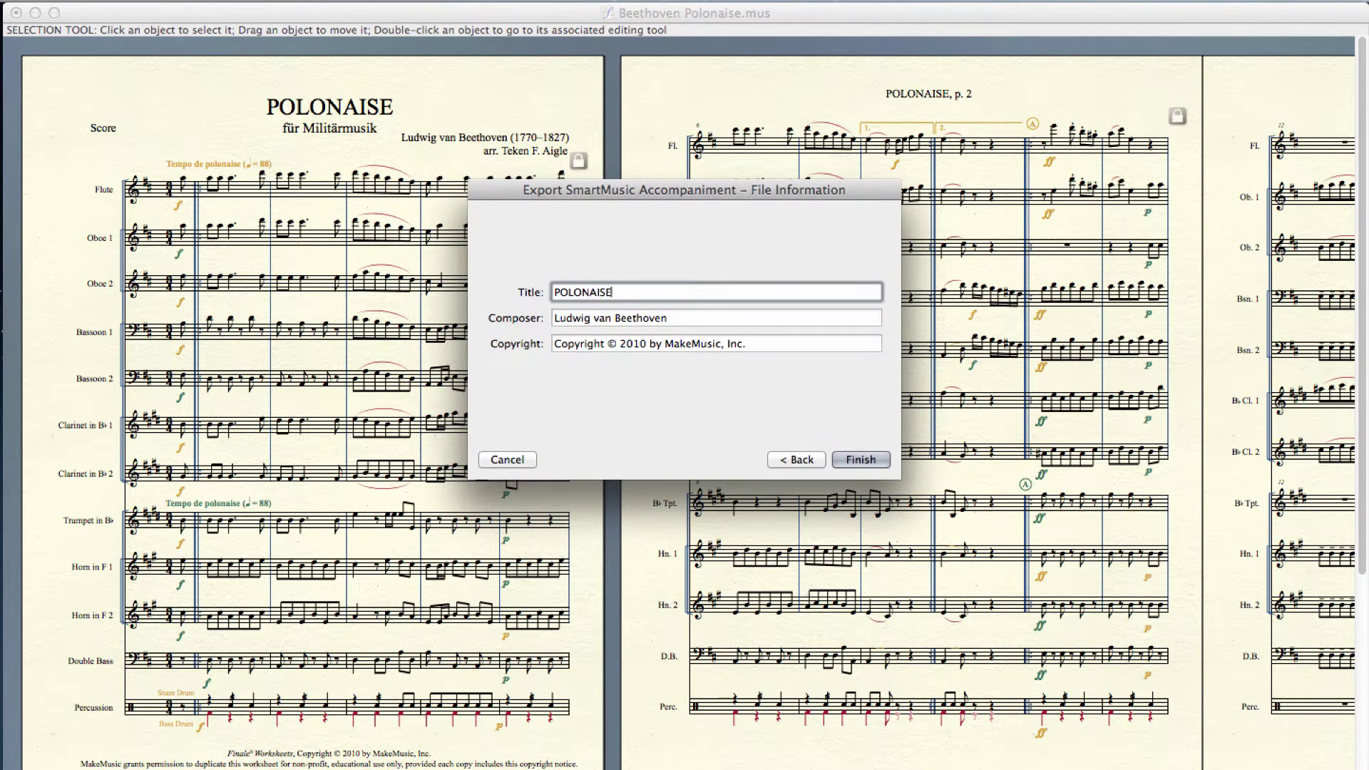
type("Assesment")
left_click(861, 460)
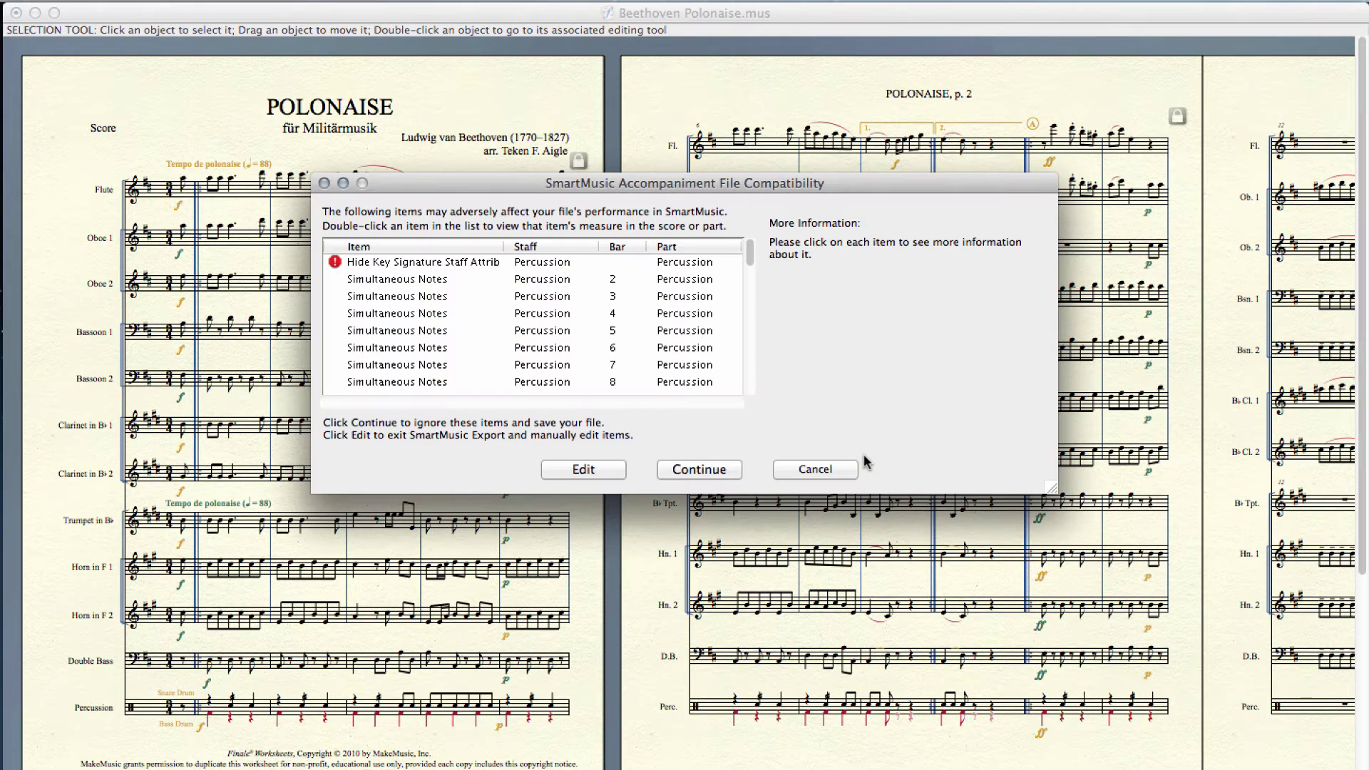
Accept the compatibility warning and save the export as 'Beethoven Polonaise Assesment.smp'.
left_click(701, 470)
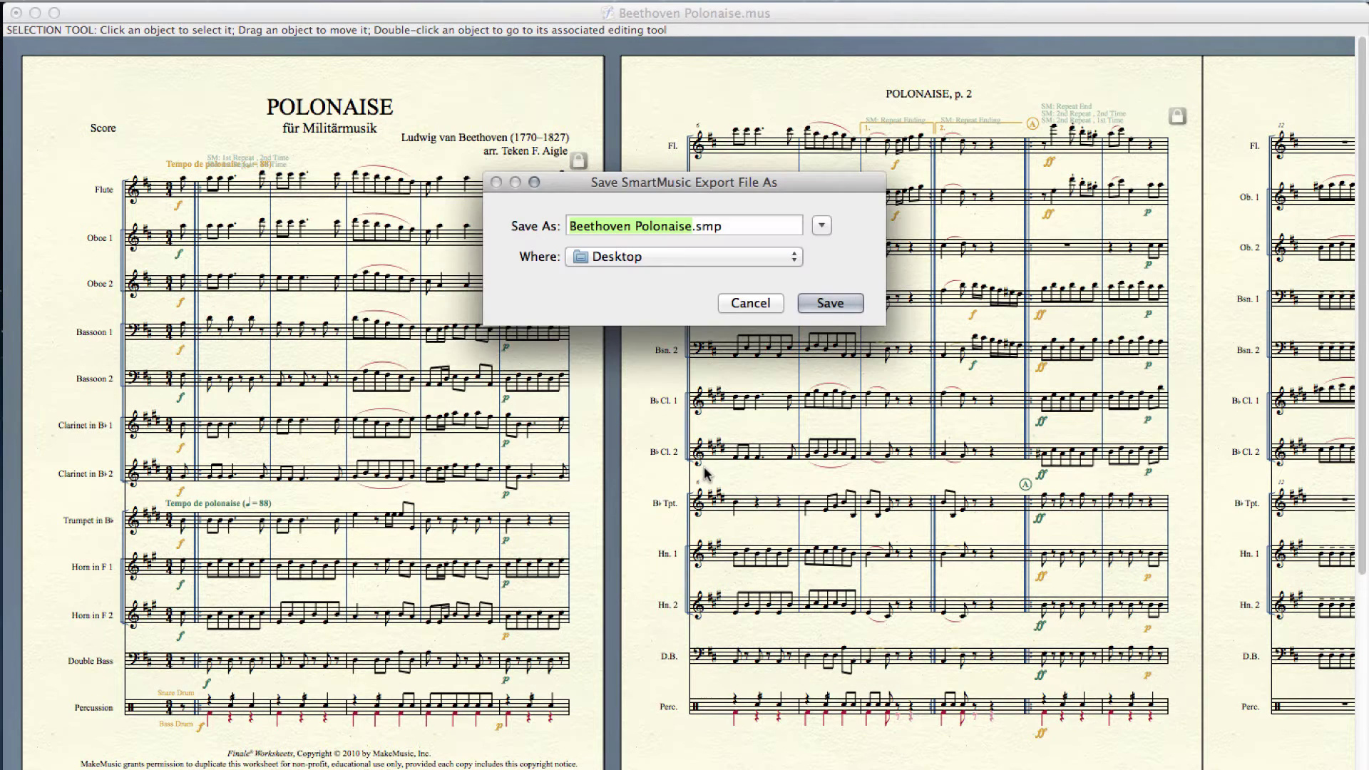
left_click(692, 226)
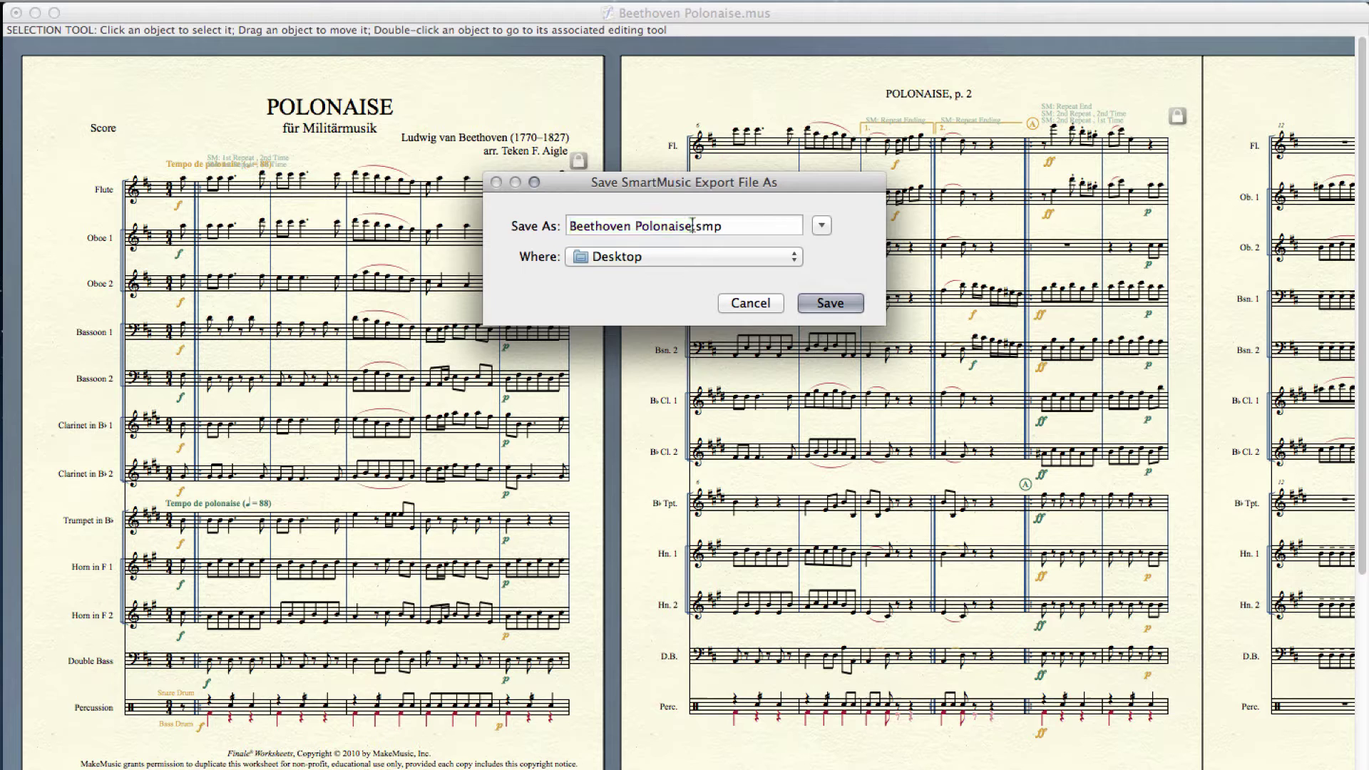
type("Assesment")
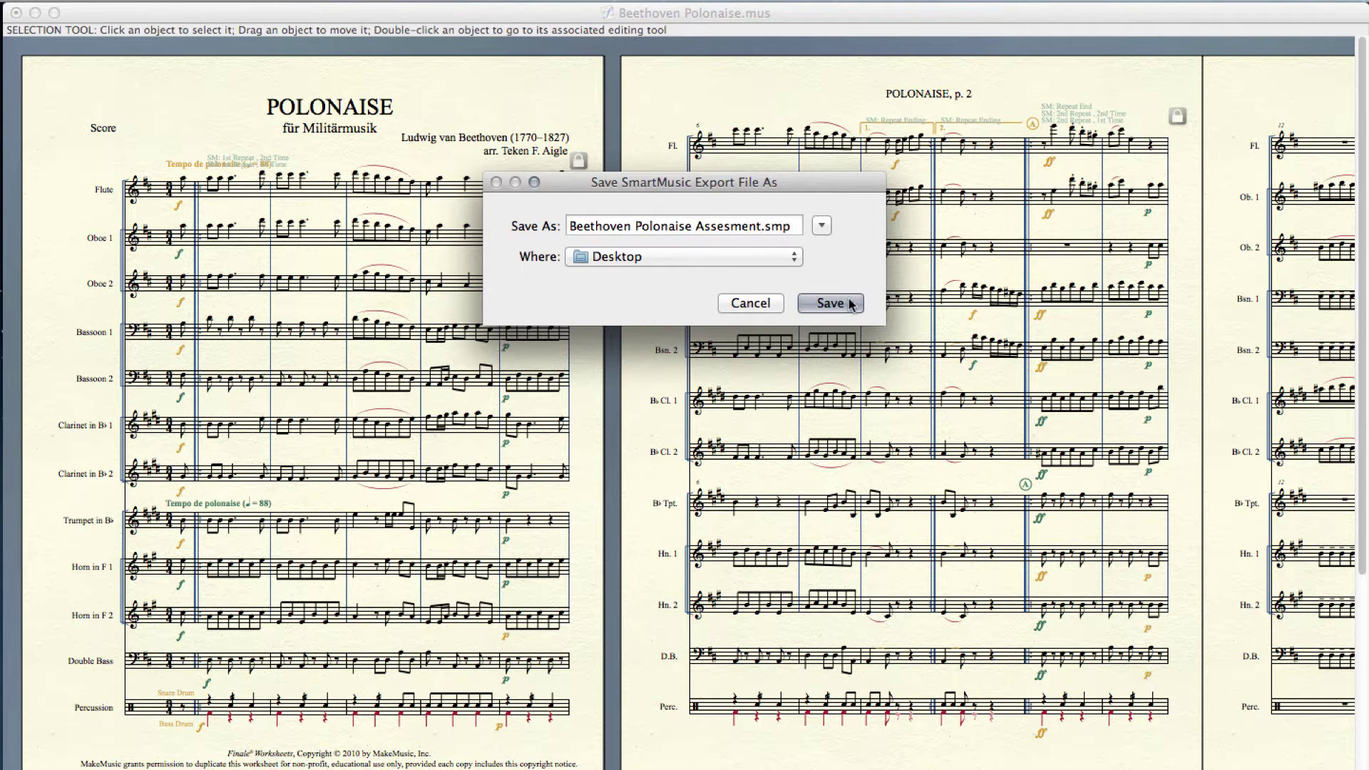
left_click(847, 306)
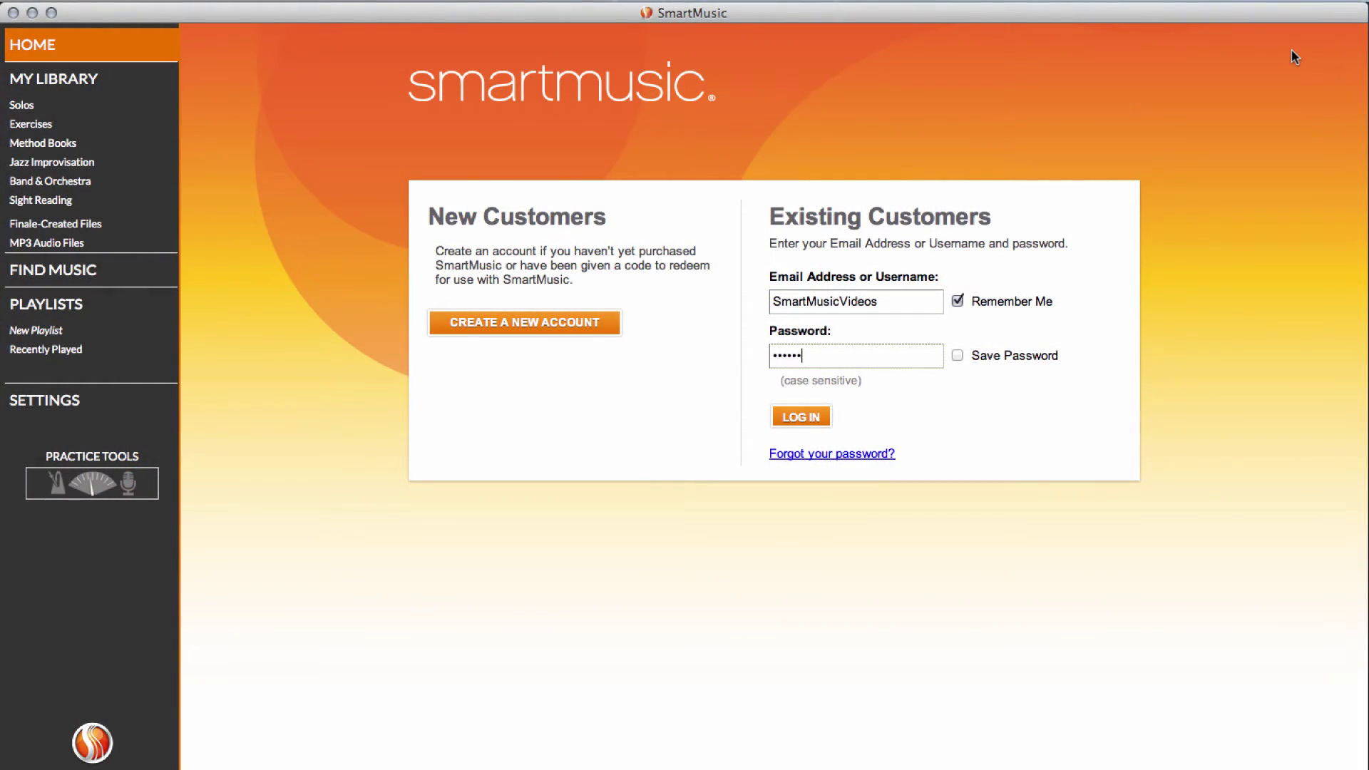
Log in to SmartMusic and import Beethoven Polonaise Assesment.smp into the Finale-created files.
key("Return")
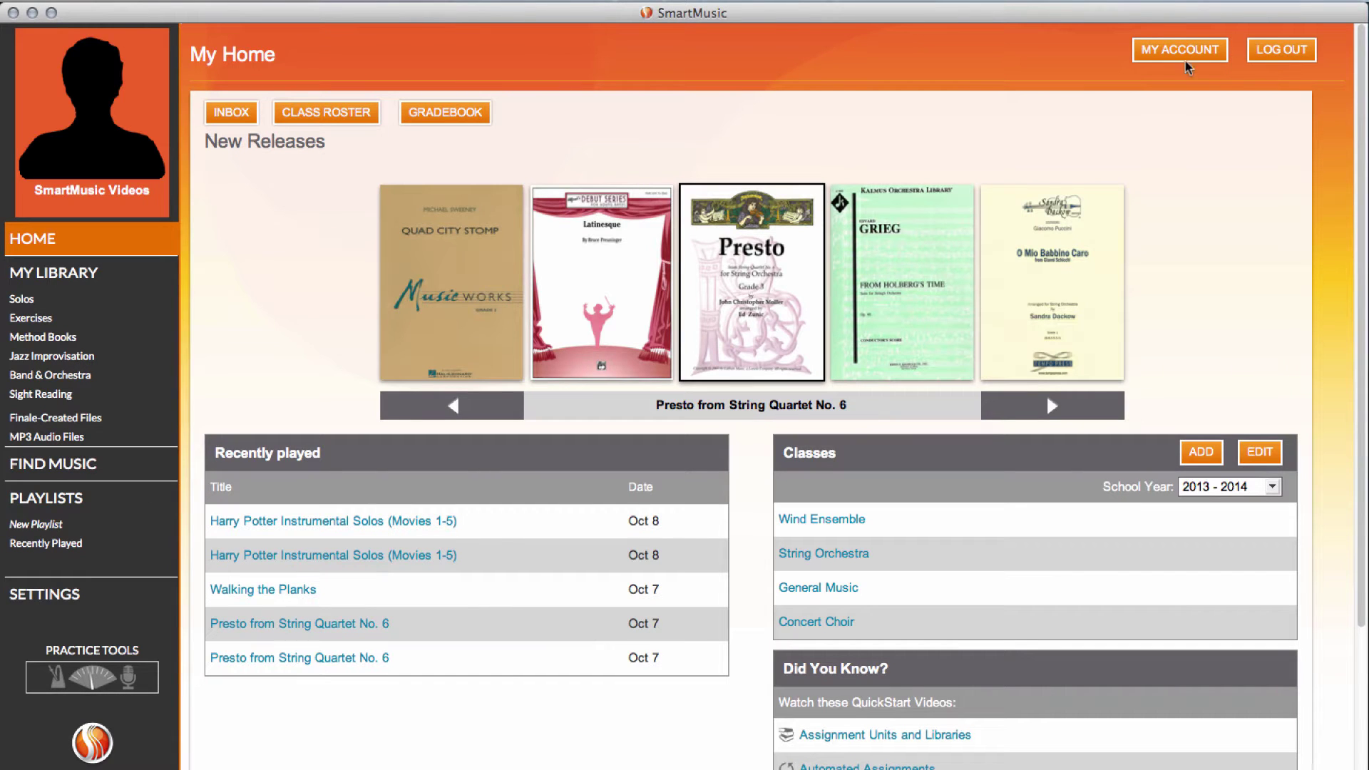
left_click(52, 419)
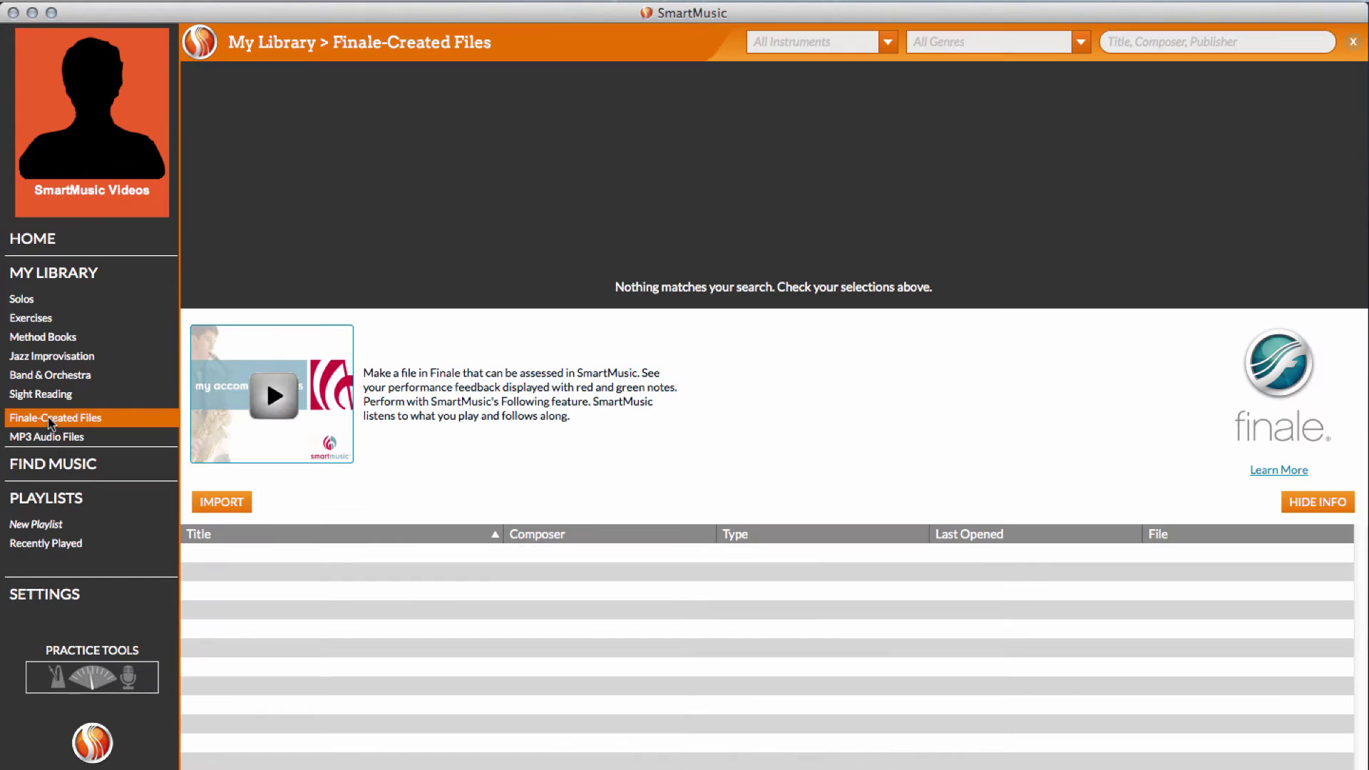
left_click(218, 503)
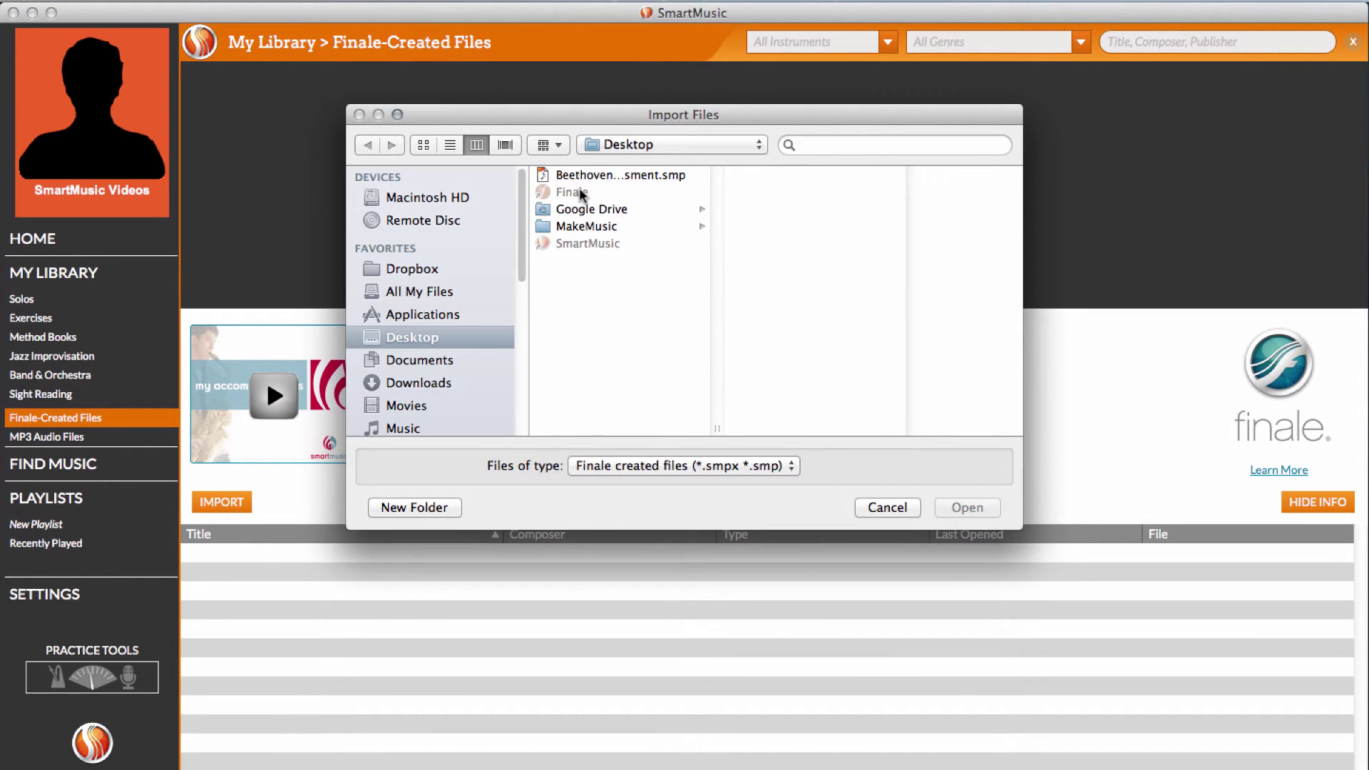
left_click(601, 174)
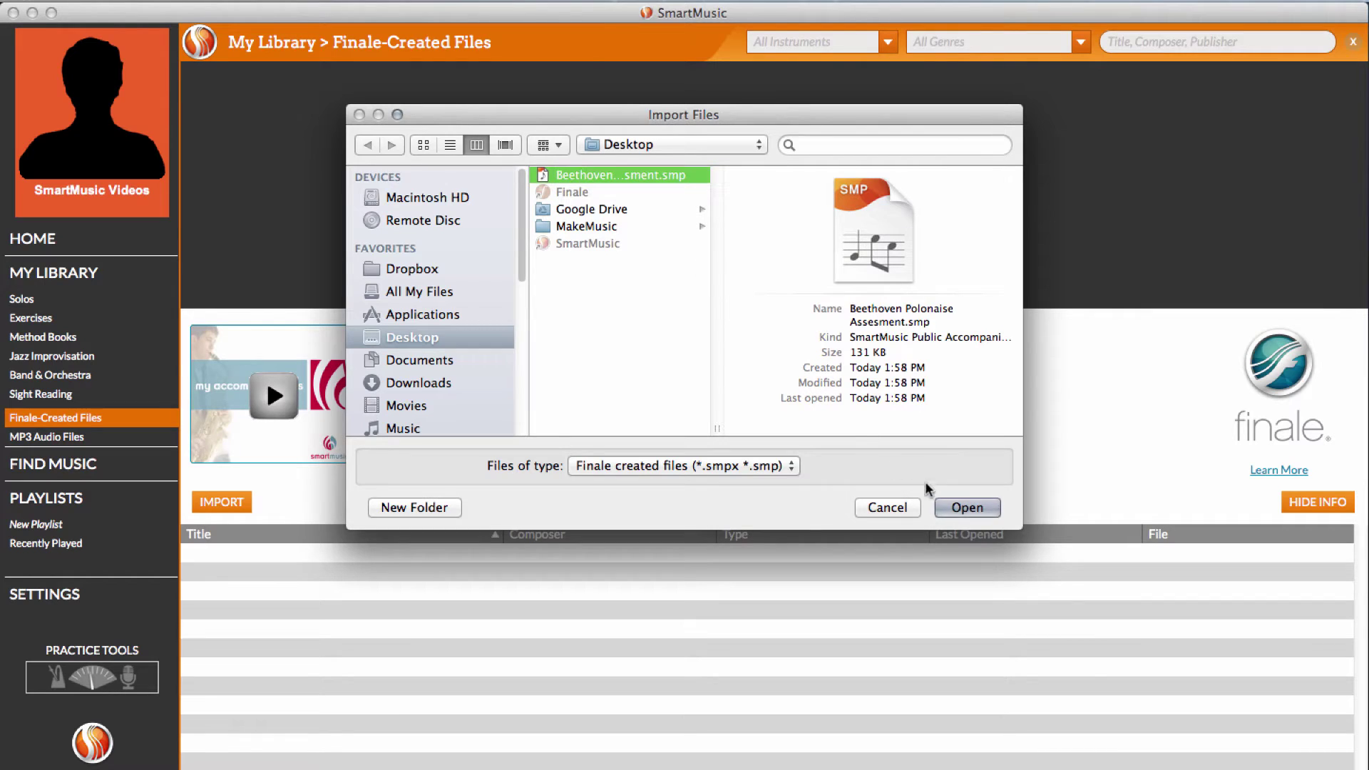
left_click(955, 508)
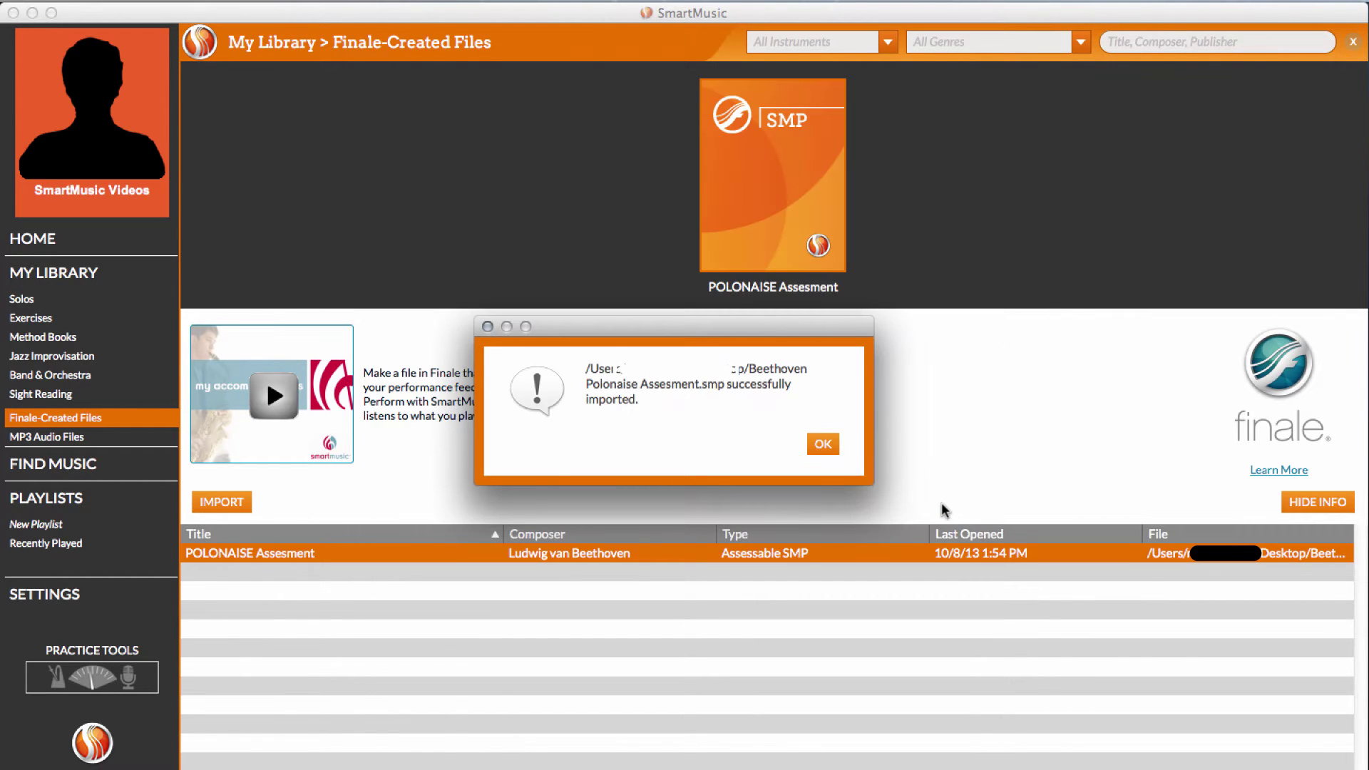
left_click(821, 443)
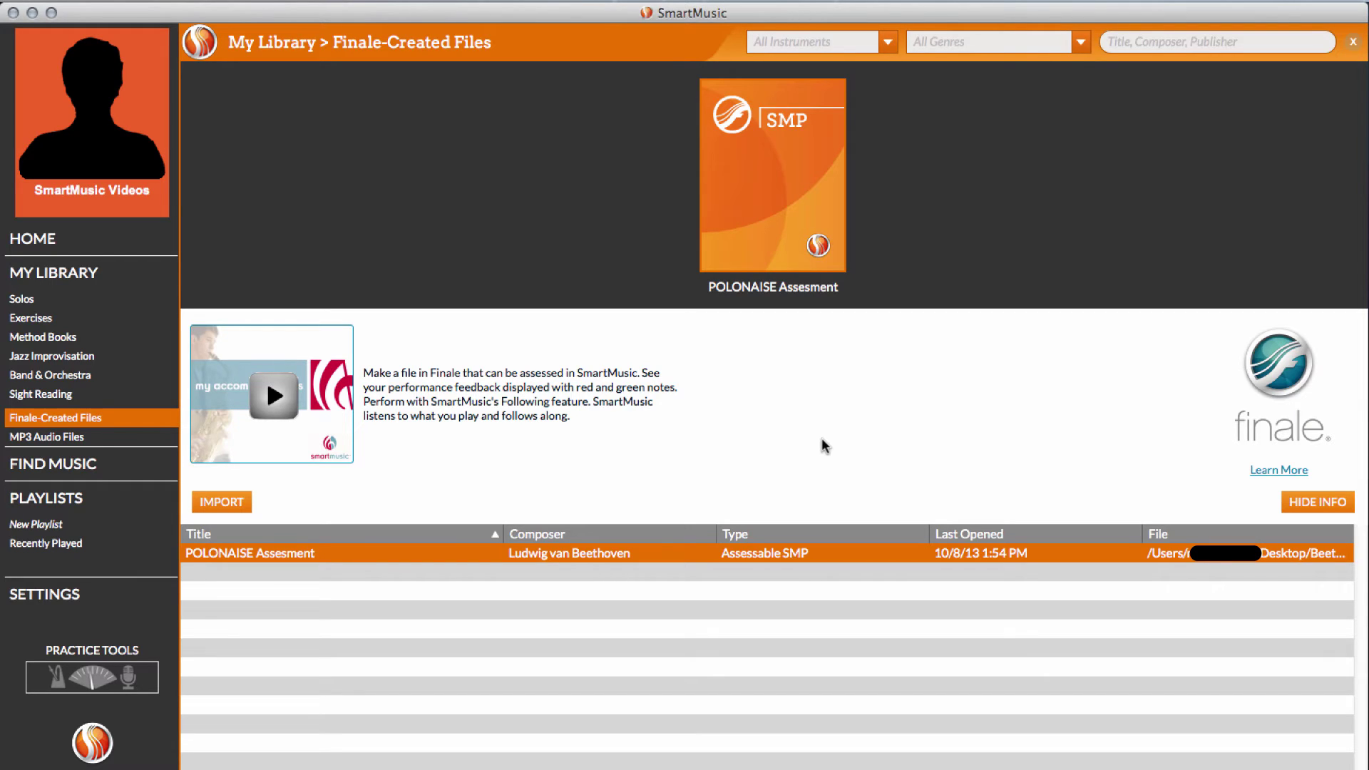
Edit the imported file's title entry, then open POLONAISE Assesment for practice.
left_click(581, 561)
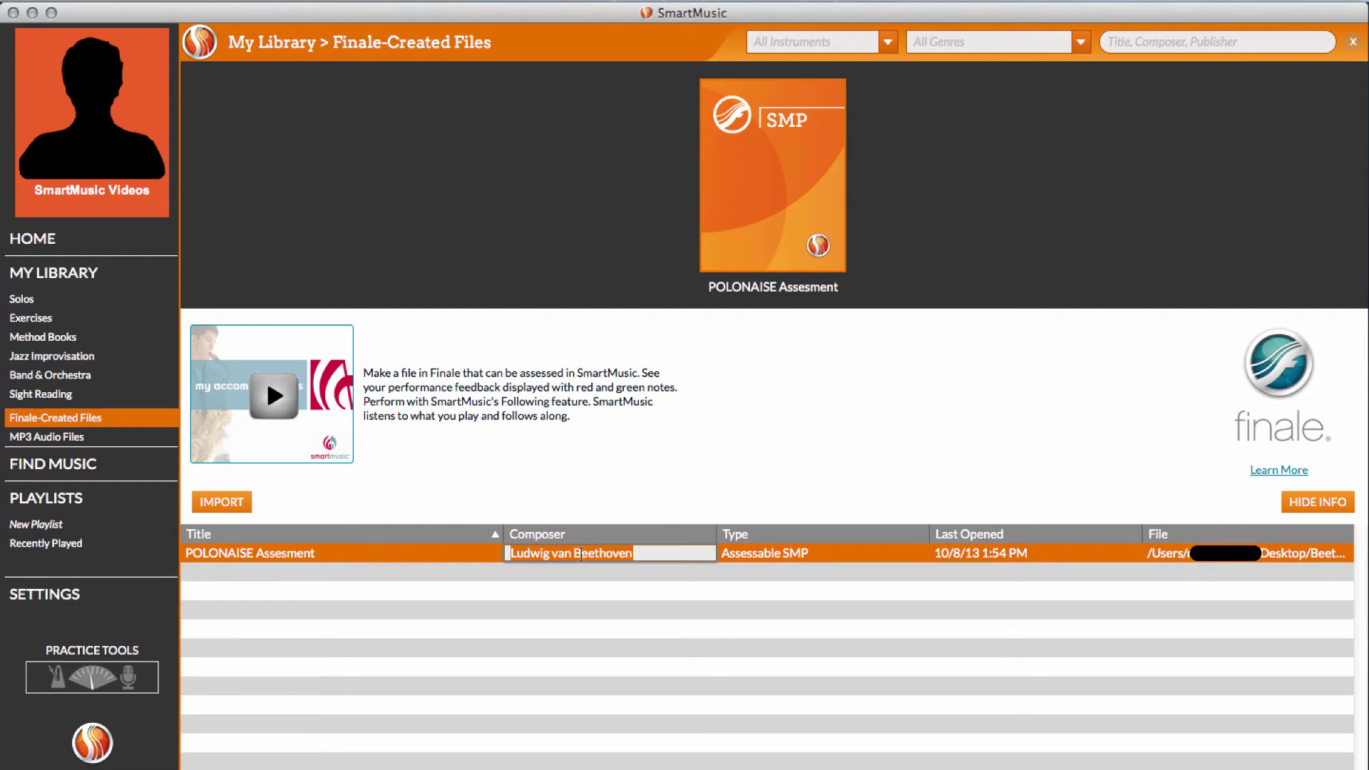
left_click(286, 553)
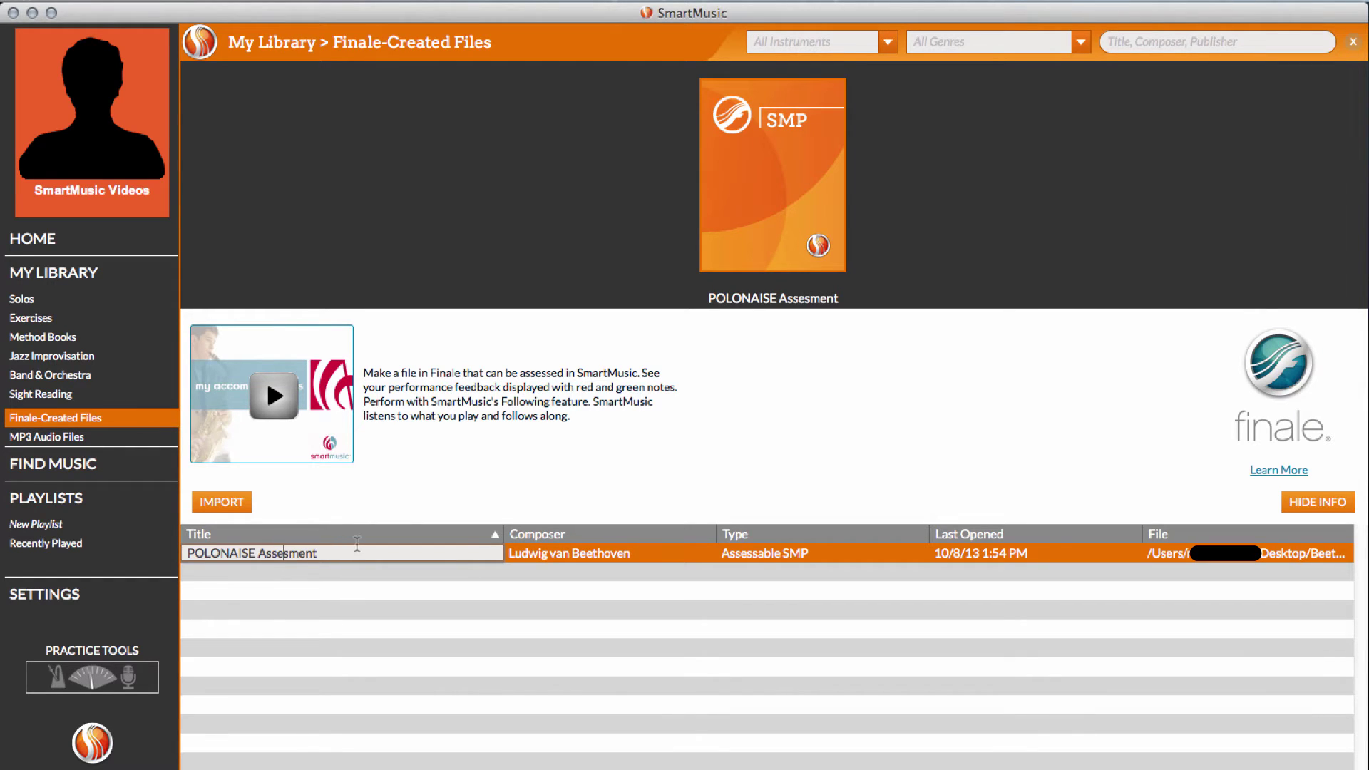
left_click(413, 595)
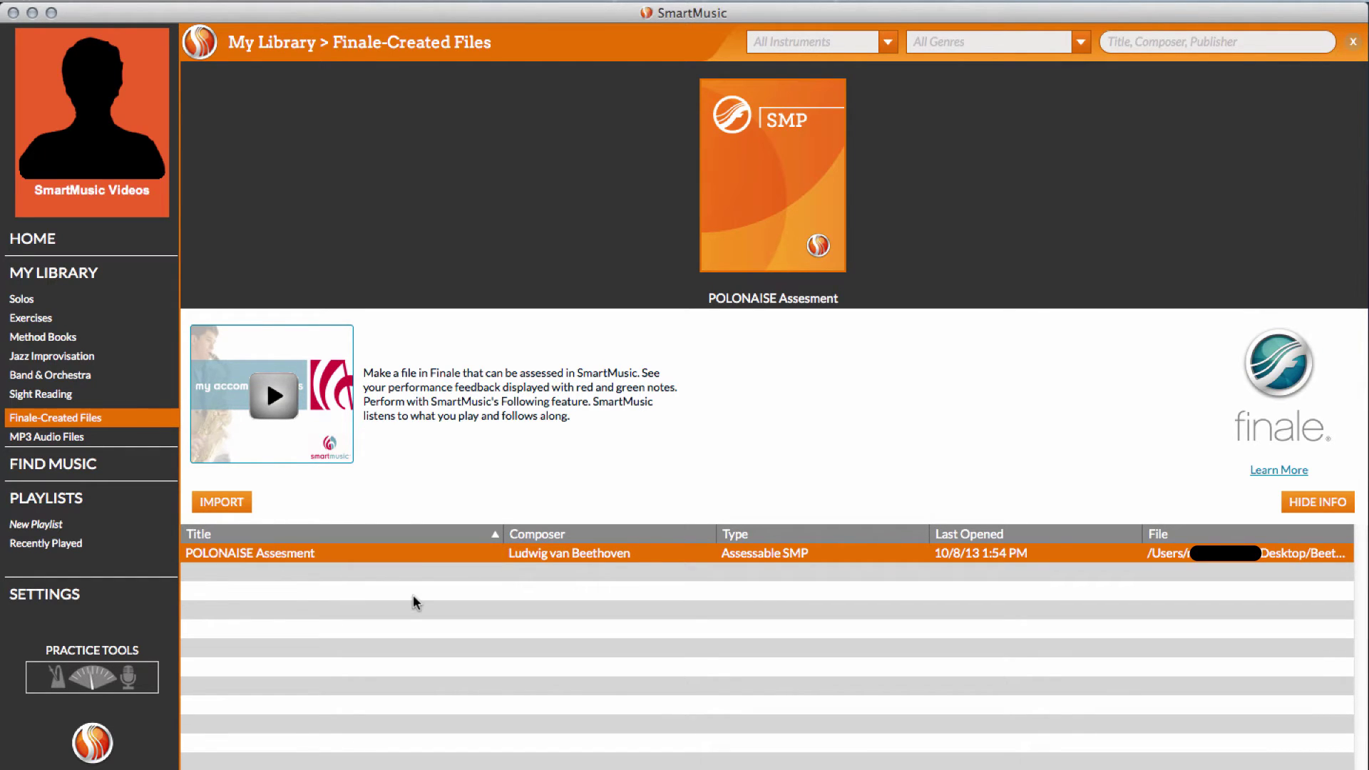
double_click(416, 553)
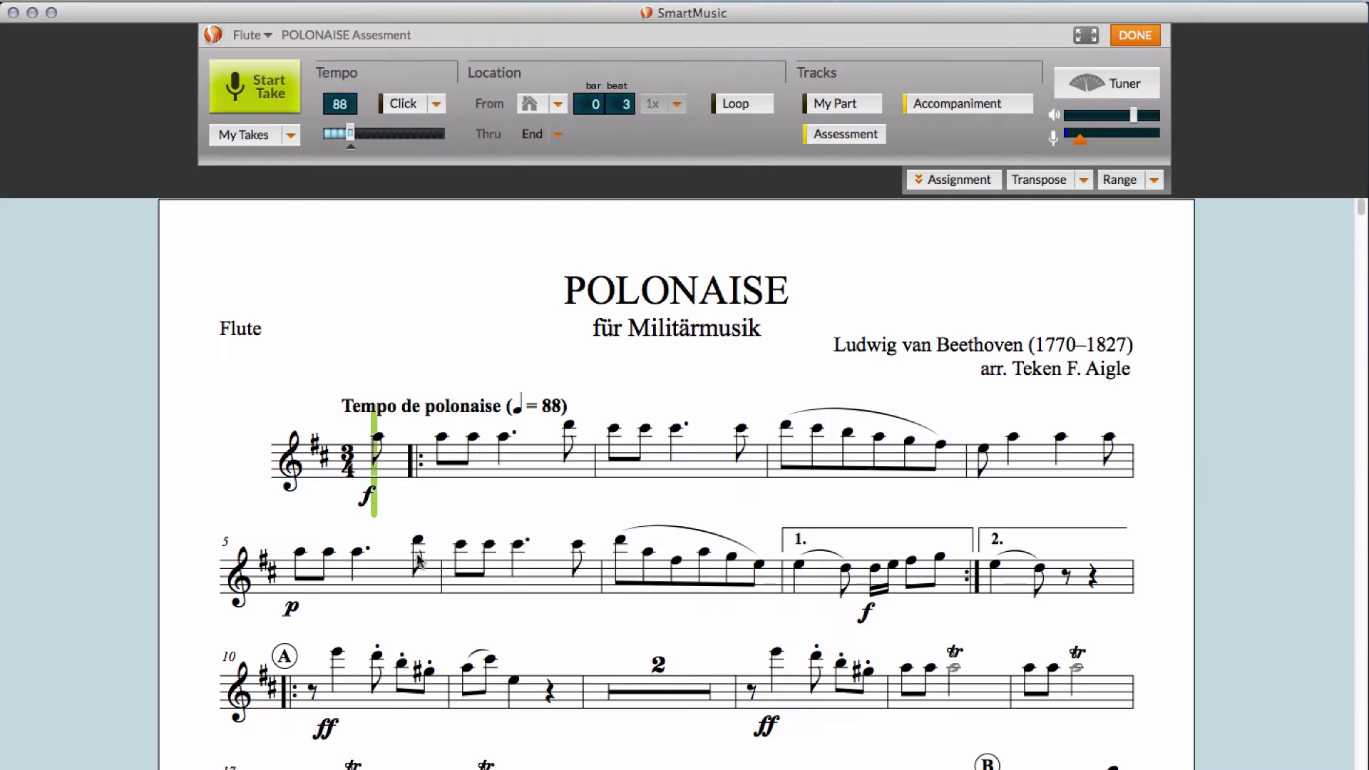
Switch to the Horn in F 2 part and record a take.
left_click(267, 36)
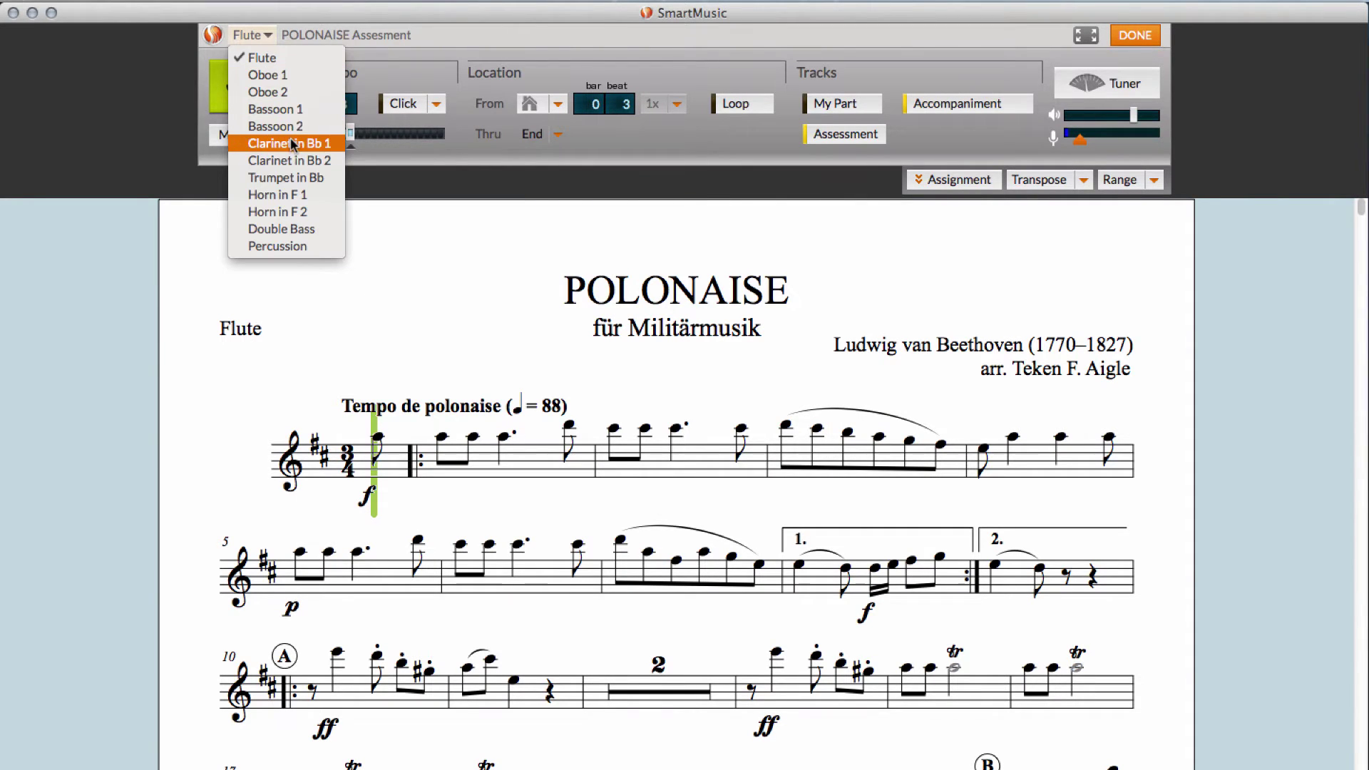
left_click(302, 212)
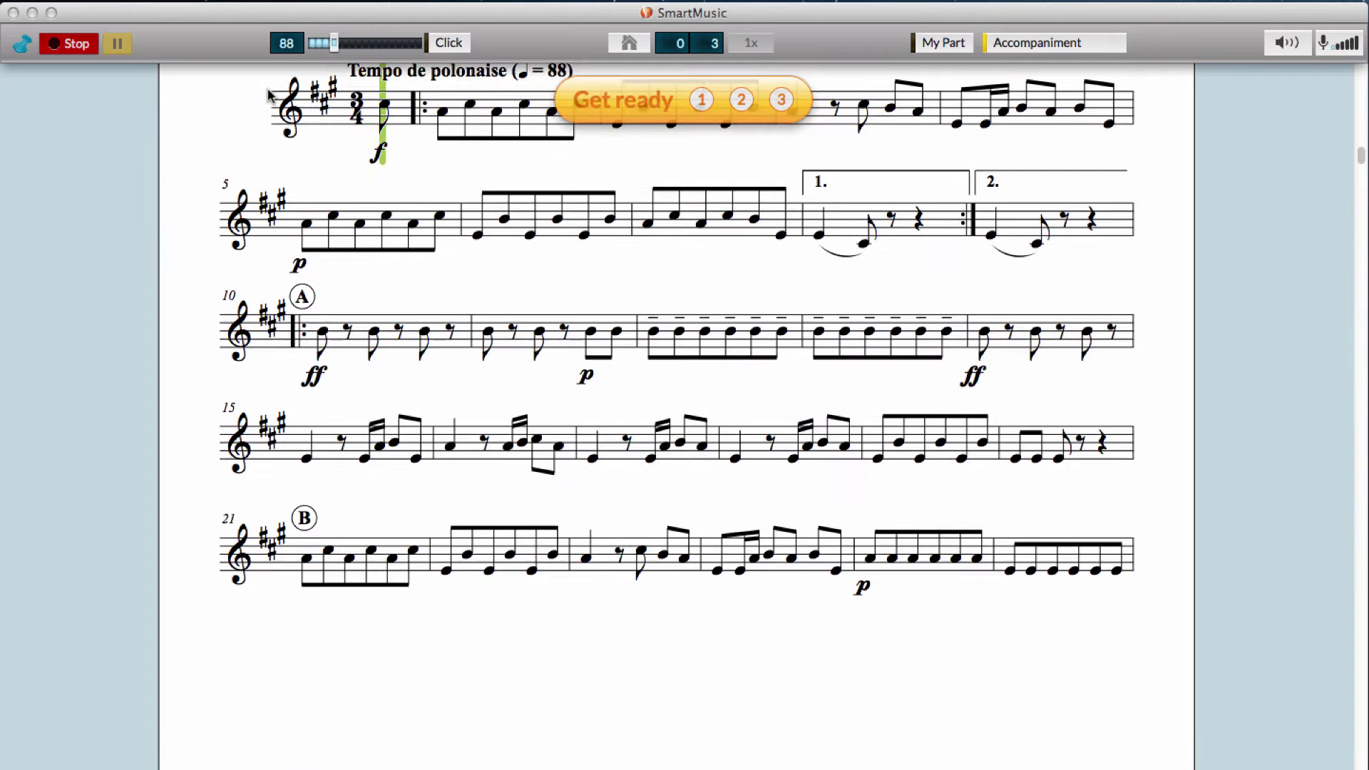
left_click(269, 92)
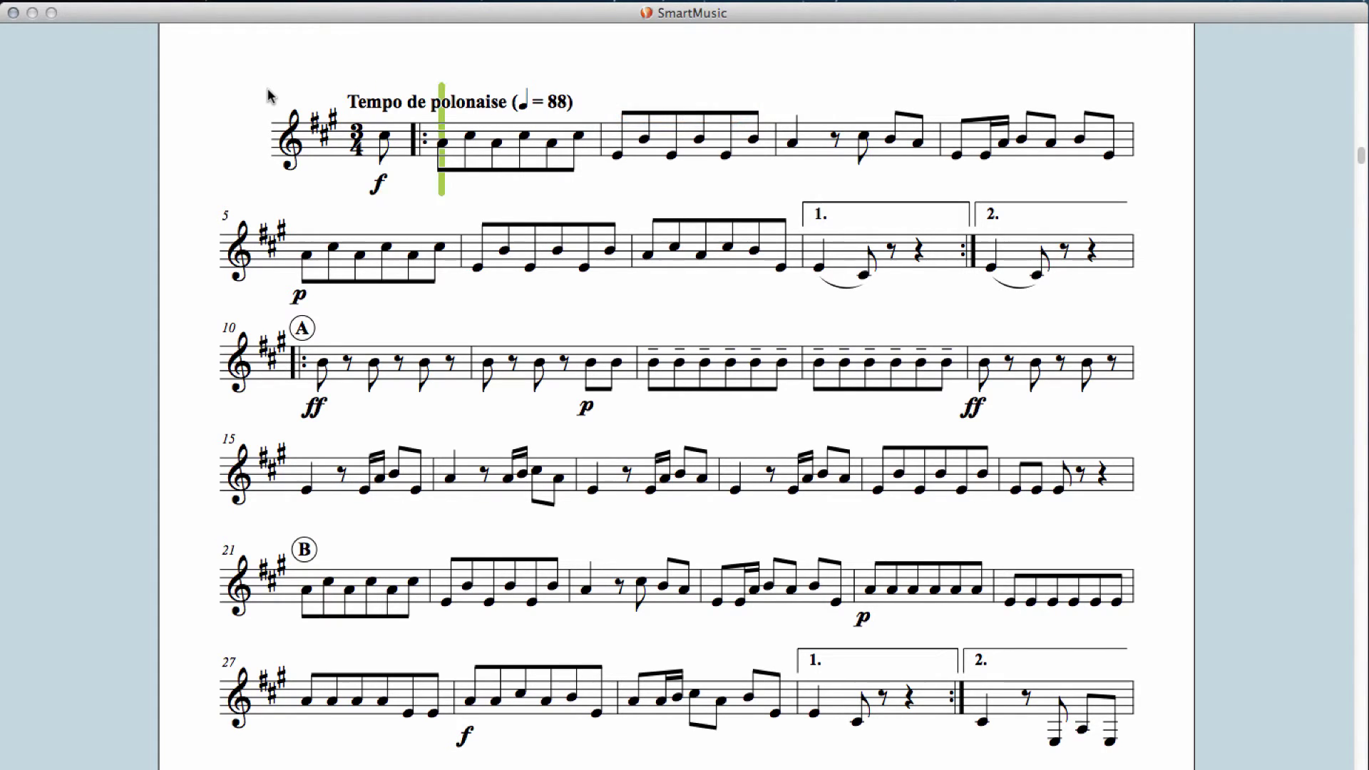
mouse_move(303, 61)
left_click(450, 44)
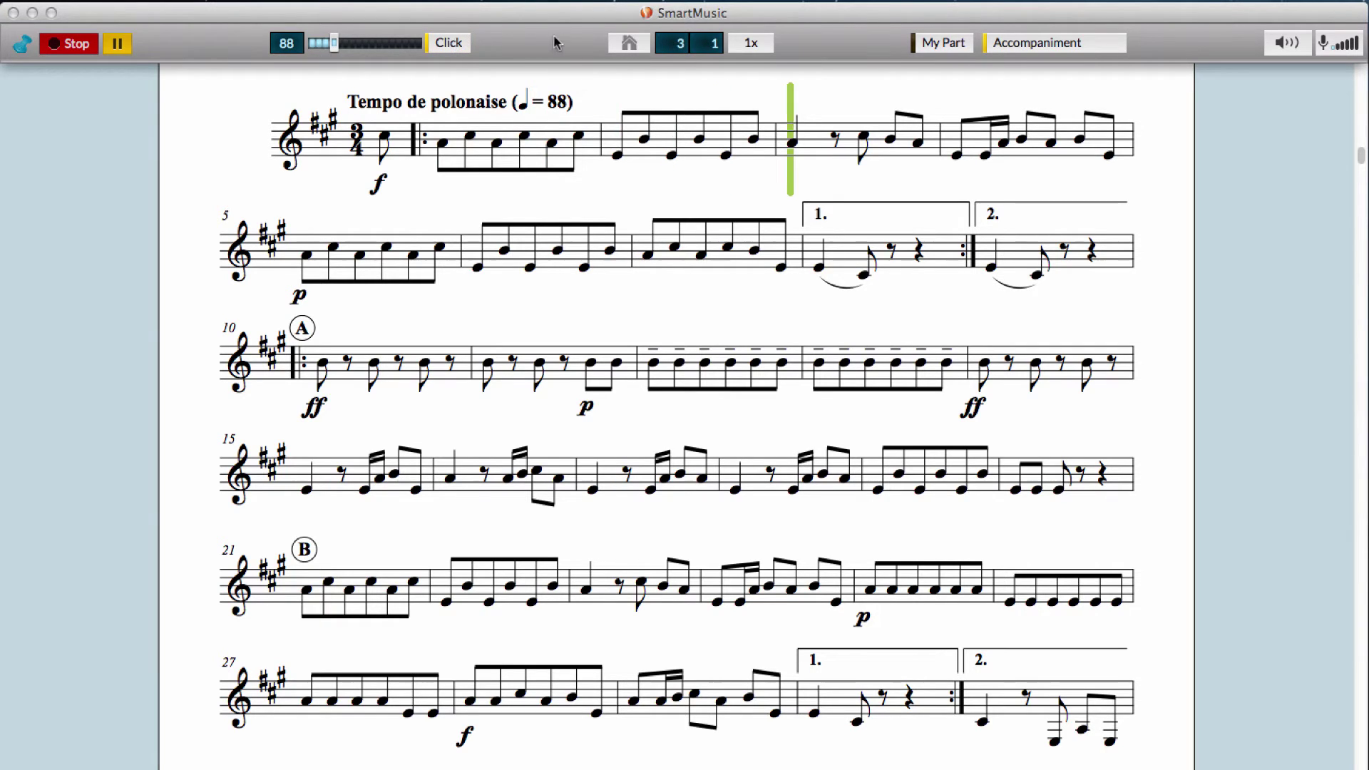
Turn on My Part playback, mute the accompaniment, then pick Ensemble as the export type.
left_click(939, 44)
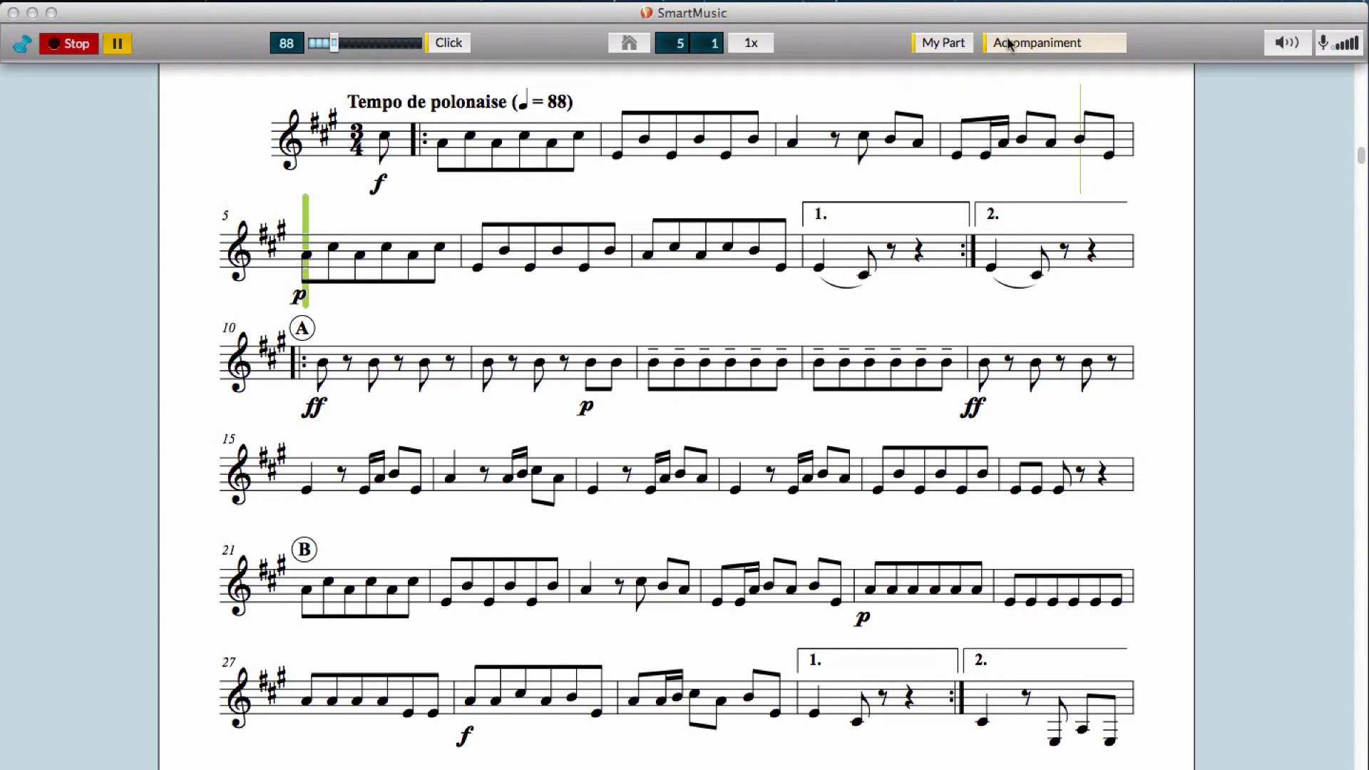
left_click(1056, 45)
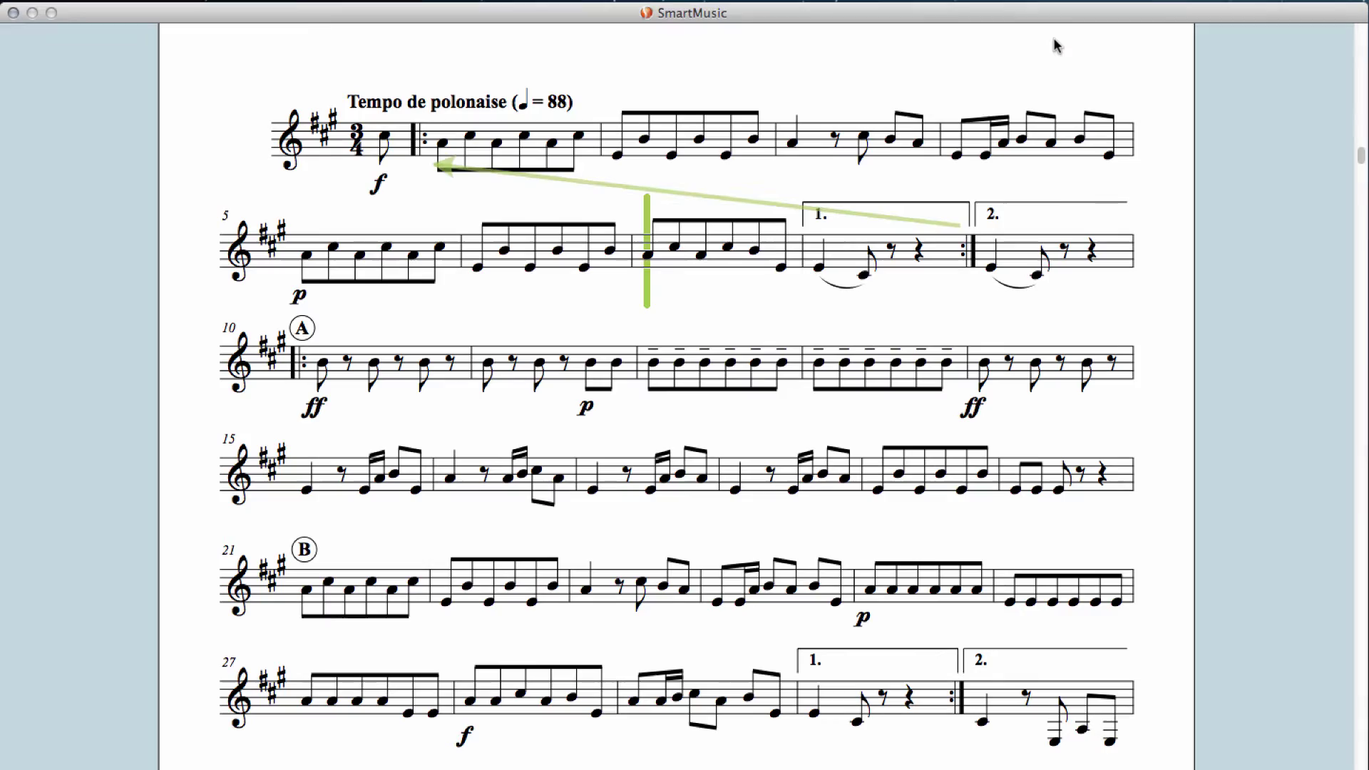
mouse_move(1041, 46)
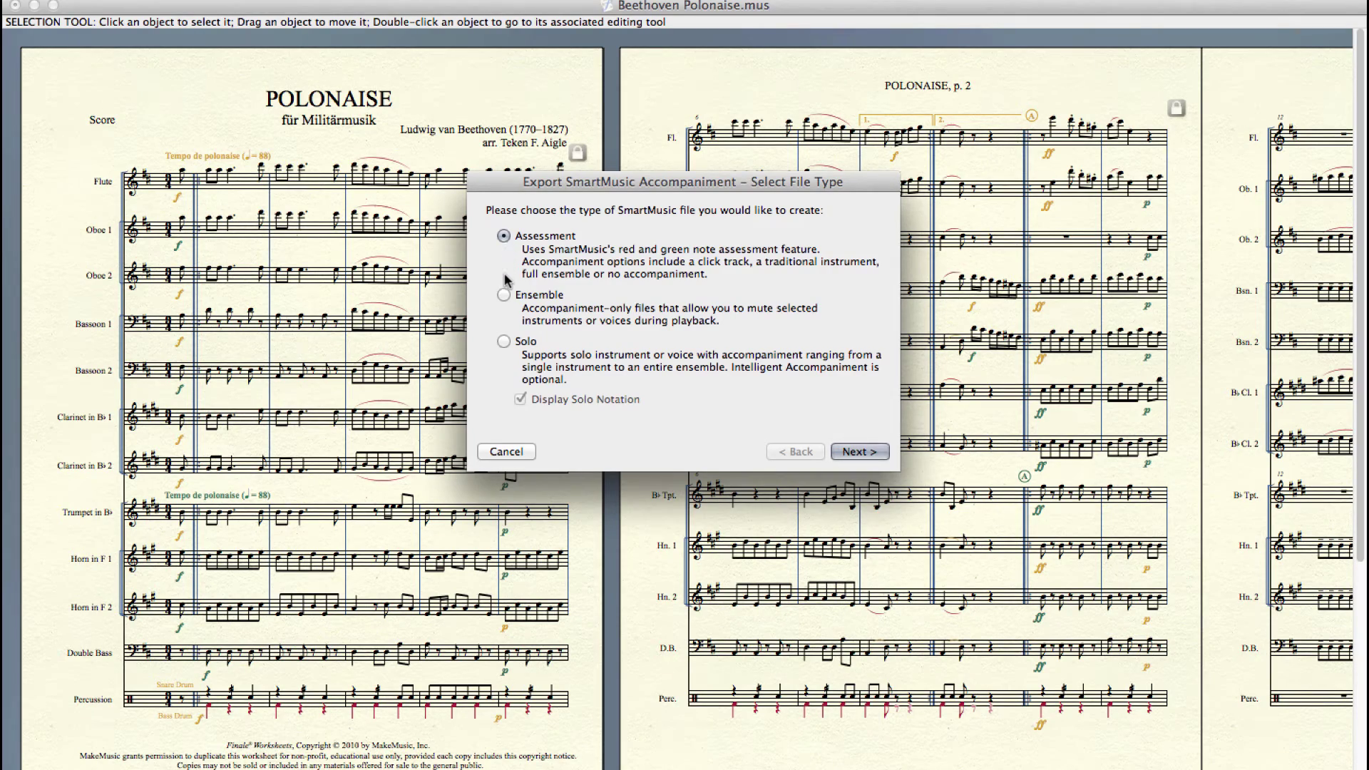
left_click(504, 298)
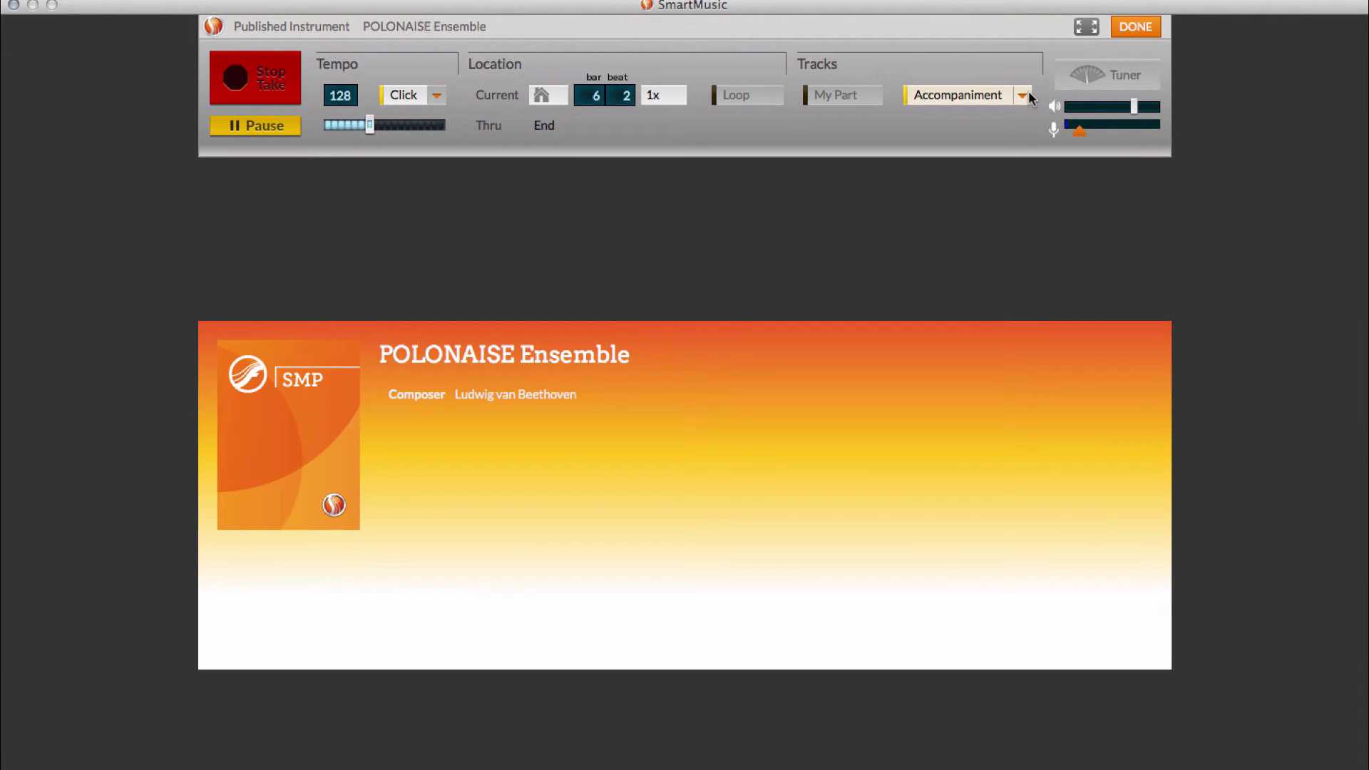
Toggle the Percussion accompaniment track off and back on while POLONAISE Ensemble plays.
left_click(1023, 95)
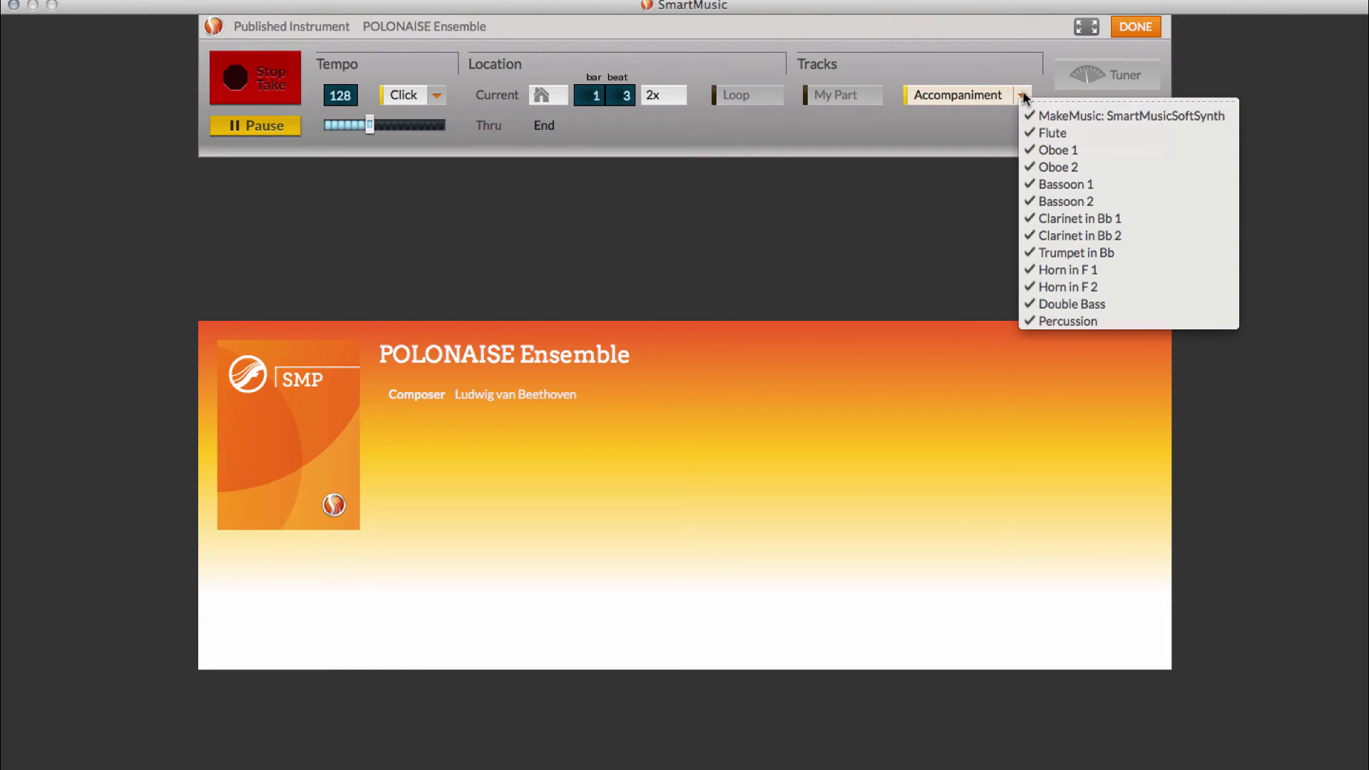
left_click(1068, 320)
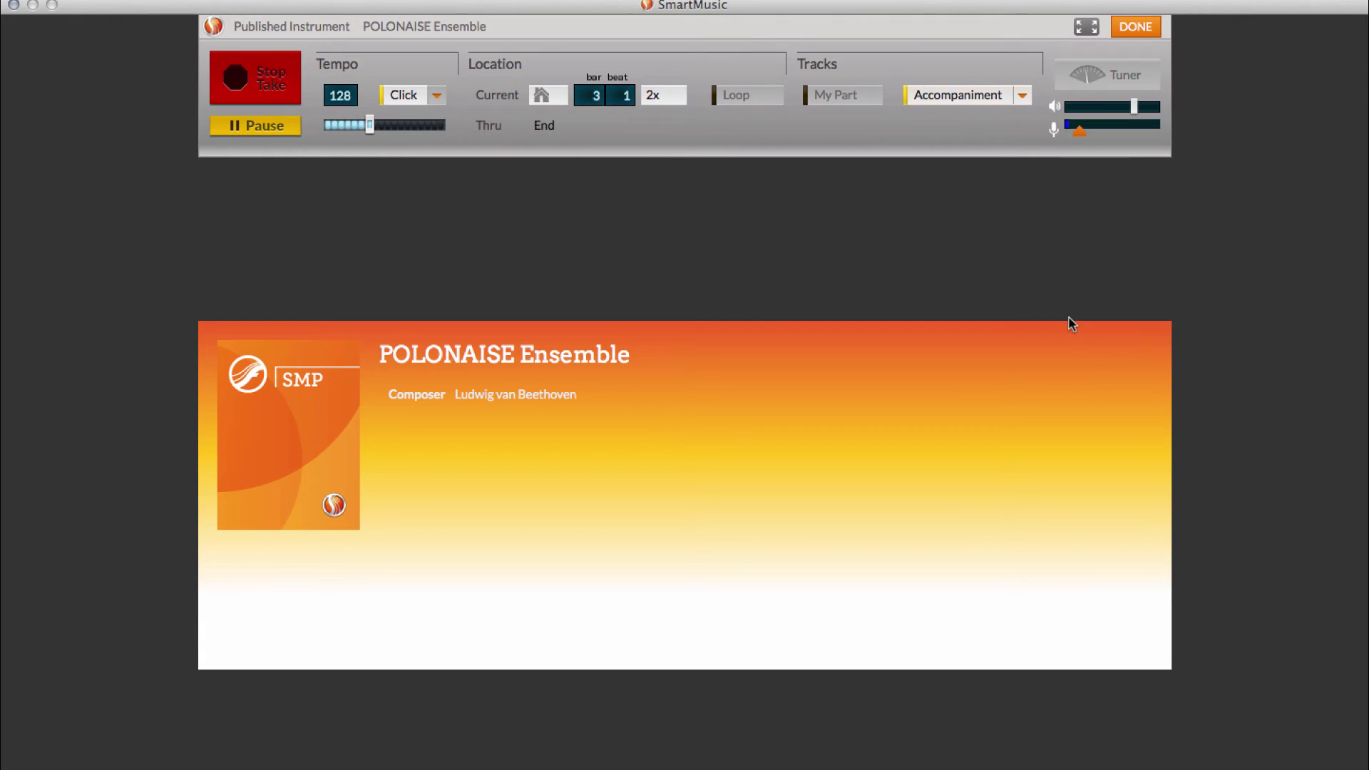
left_click(1023, 98)
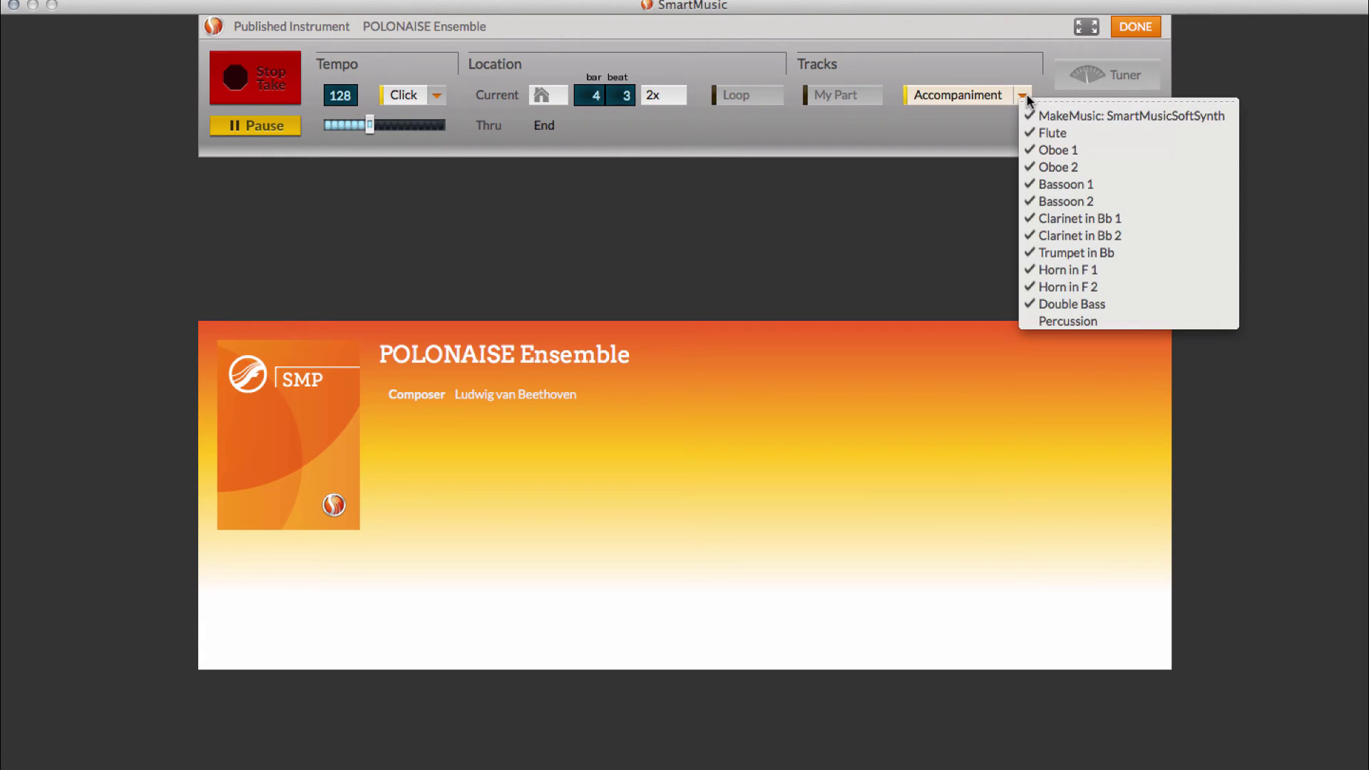
left_click(1064, 322)
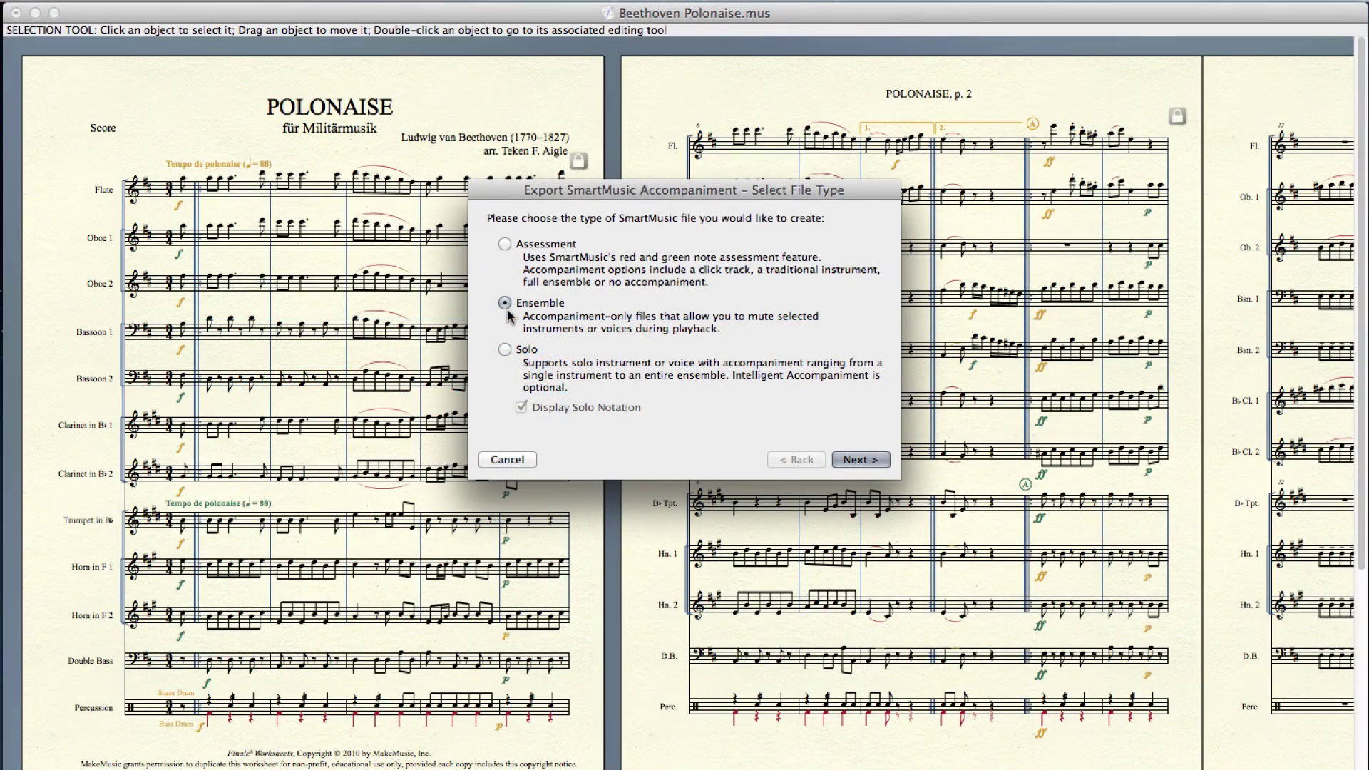
Select Solo as the export file type, keeping Display Solo Notation checked.
left_click(507, 350)
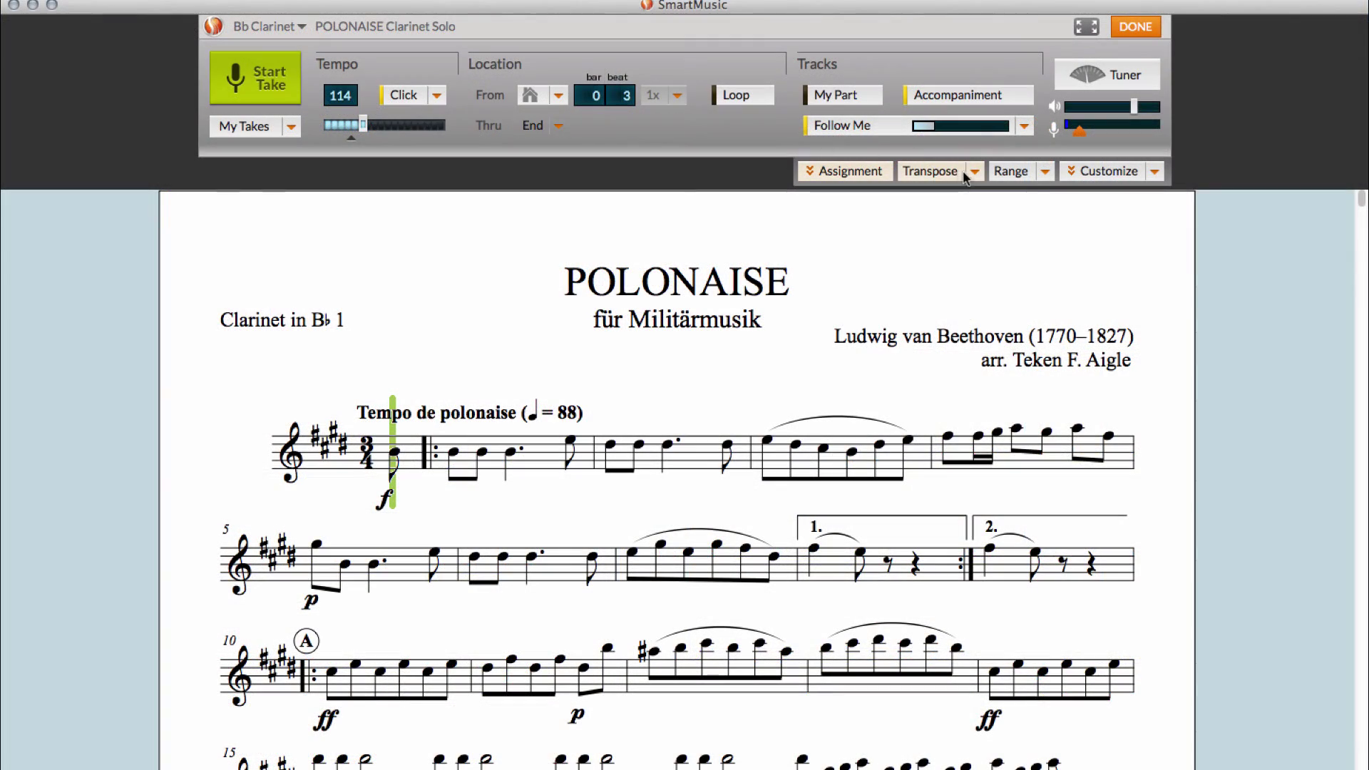
Check the Transpose, Range and Follow Me options, then start a Clarinet Solo take immediately.
left_click(973, 172)
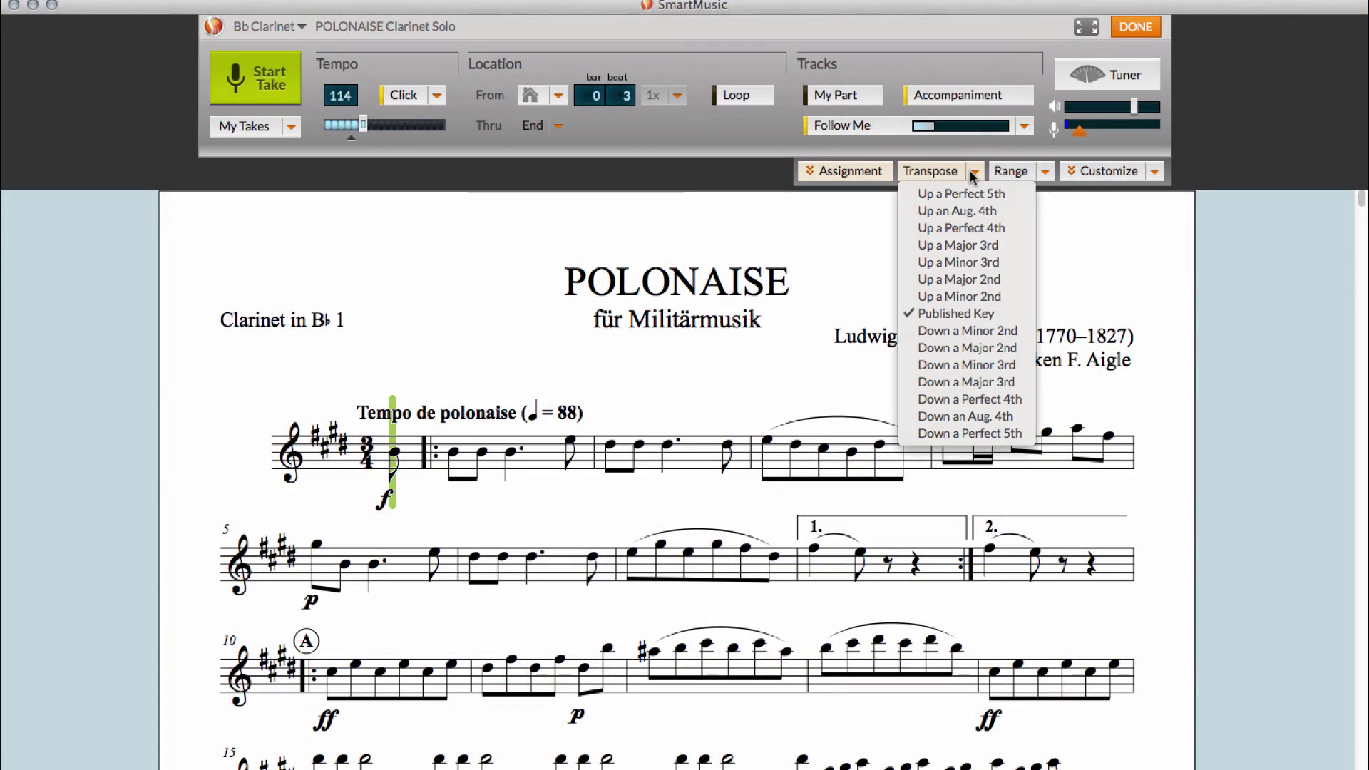
left_click(1046, 172)
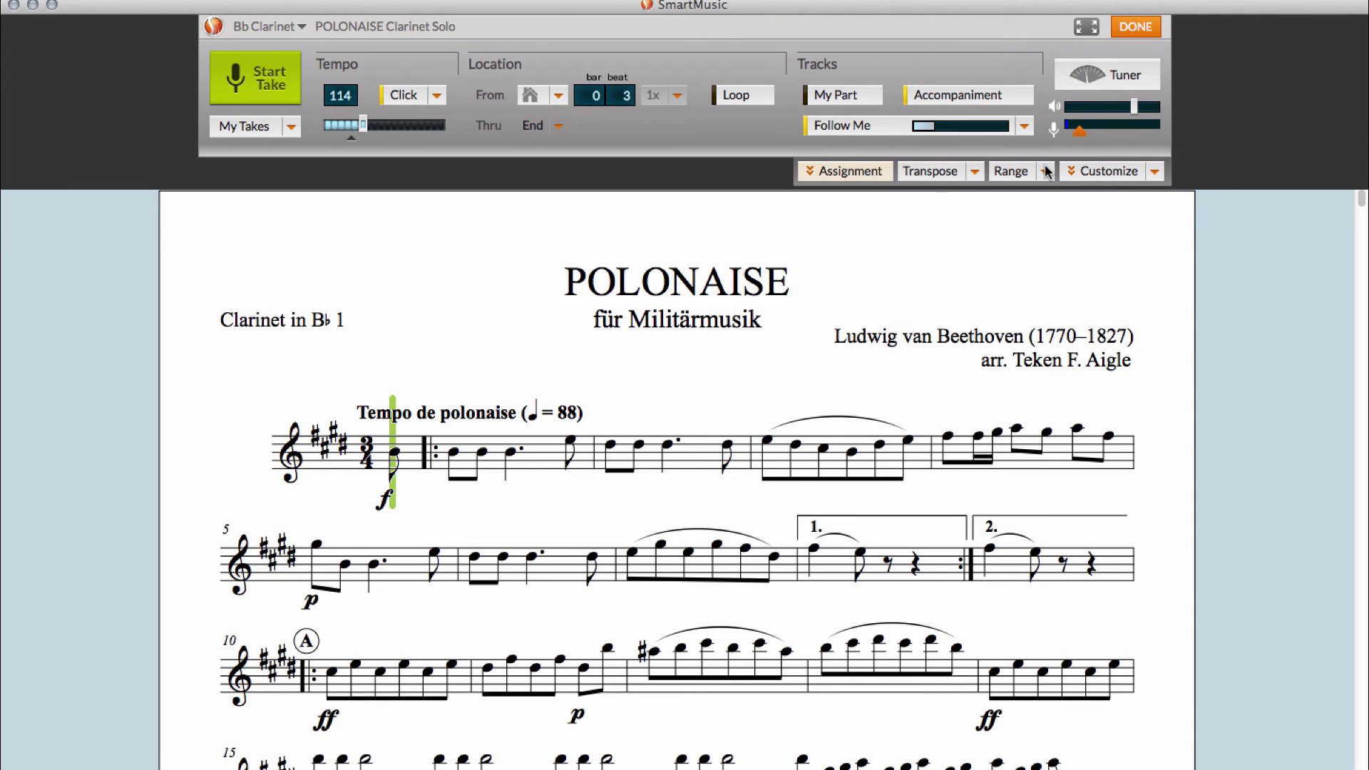
left_click(1046, 172)
left_click(1046, 172)
left_click(1025, 126)
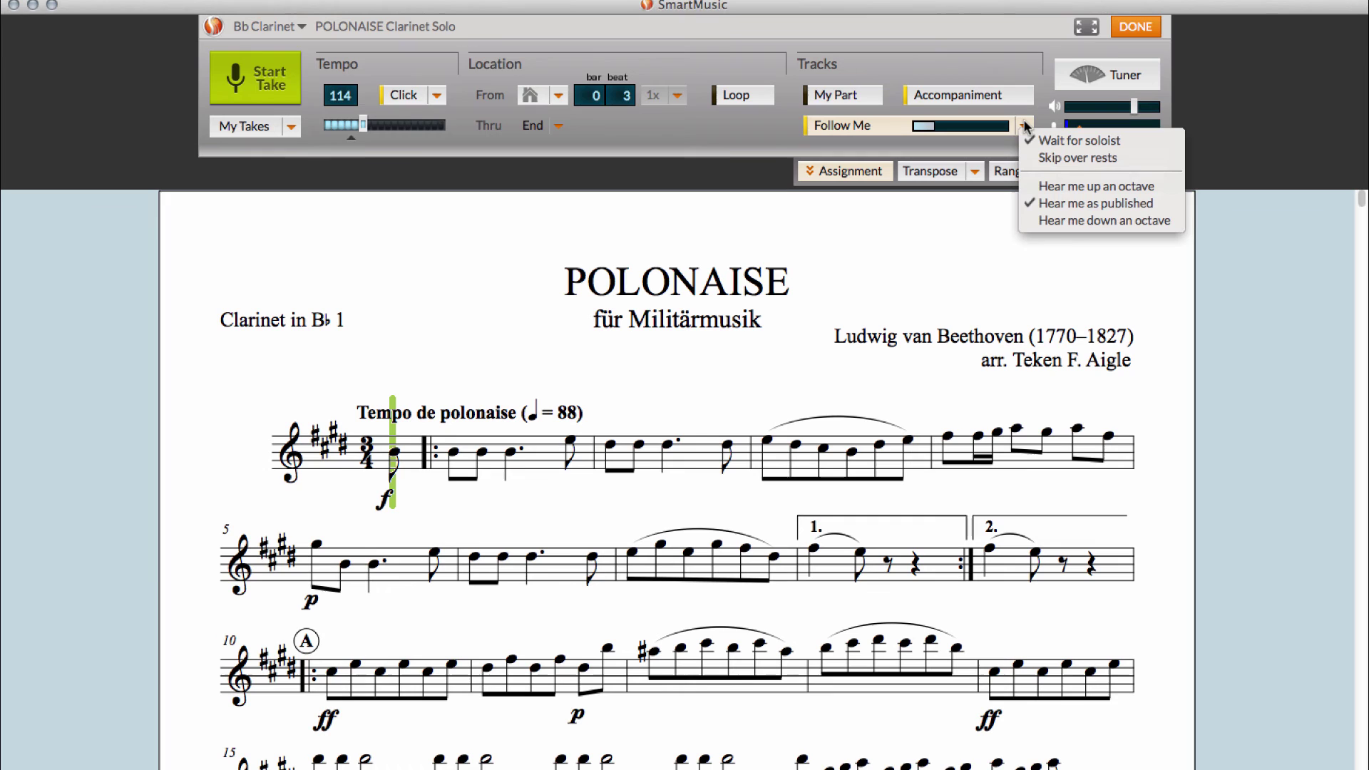
left_click(1025, 127)
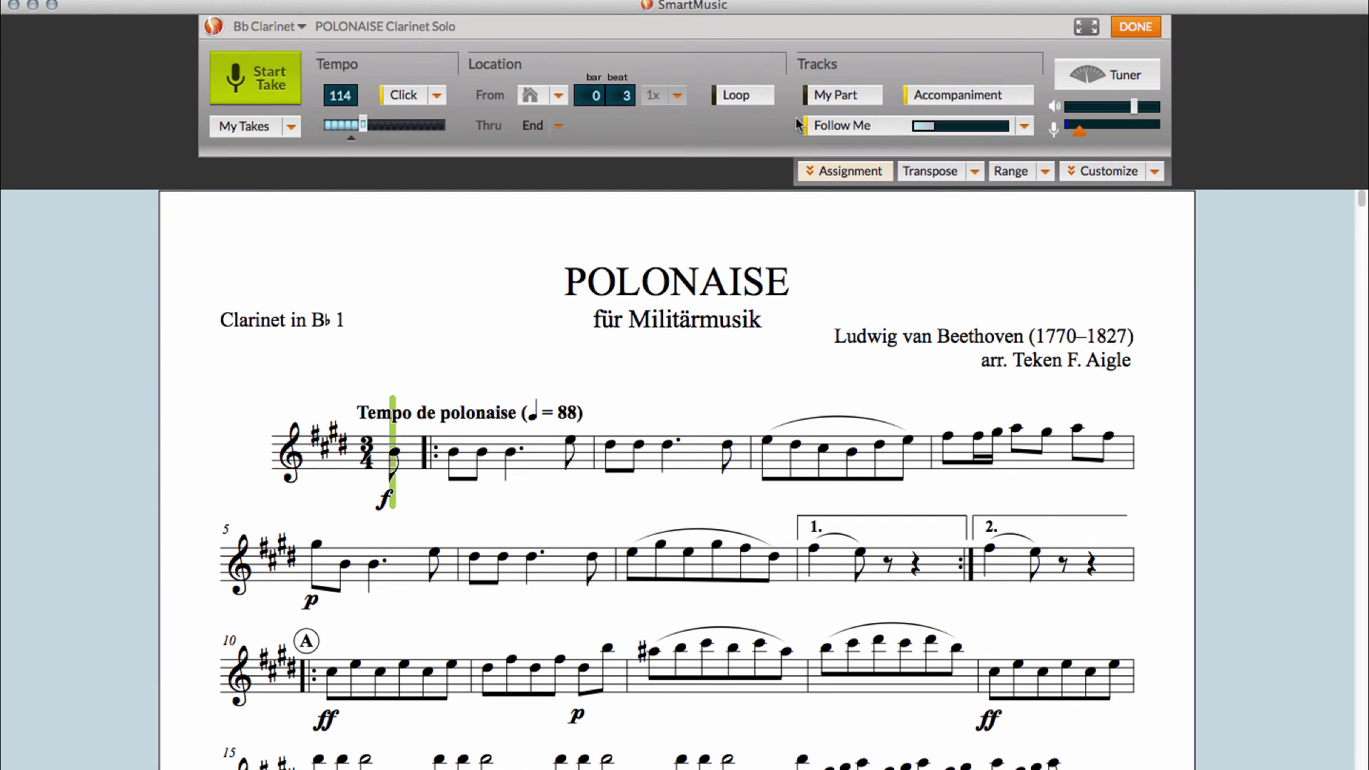
left_click(238, 79)
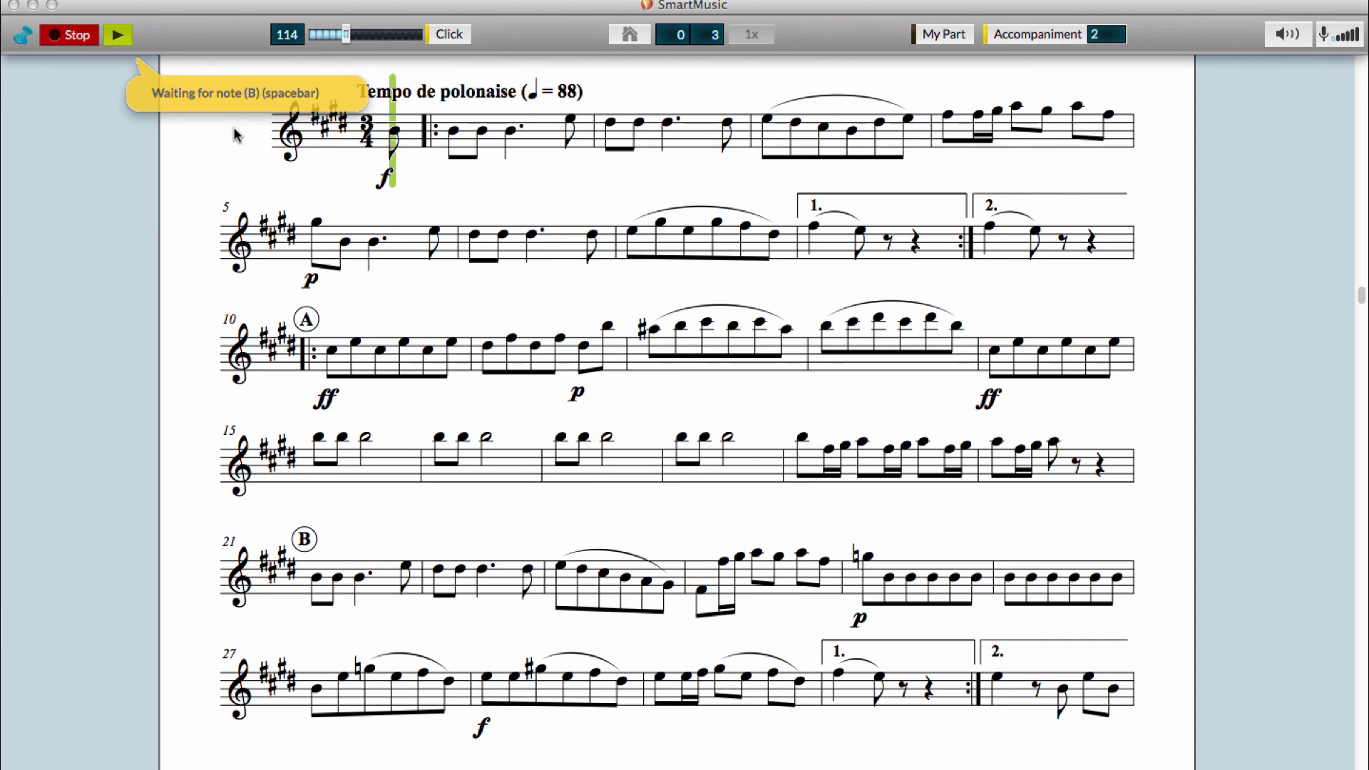
key("space")
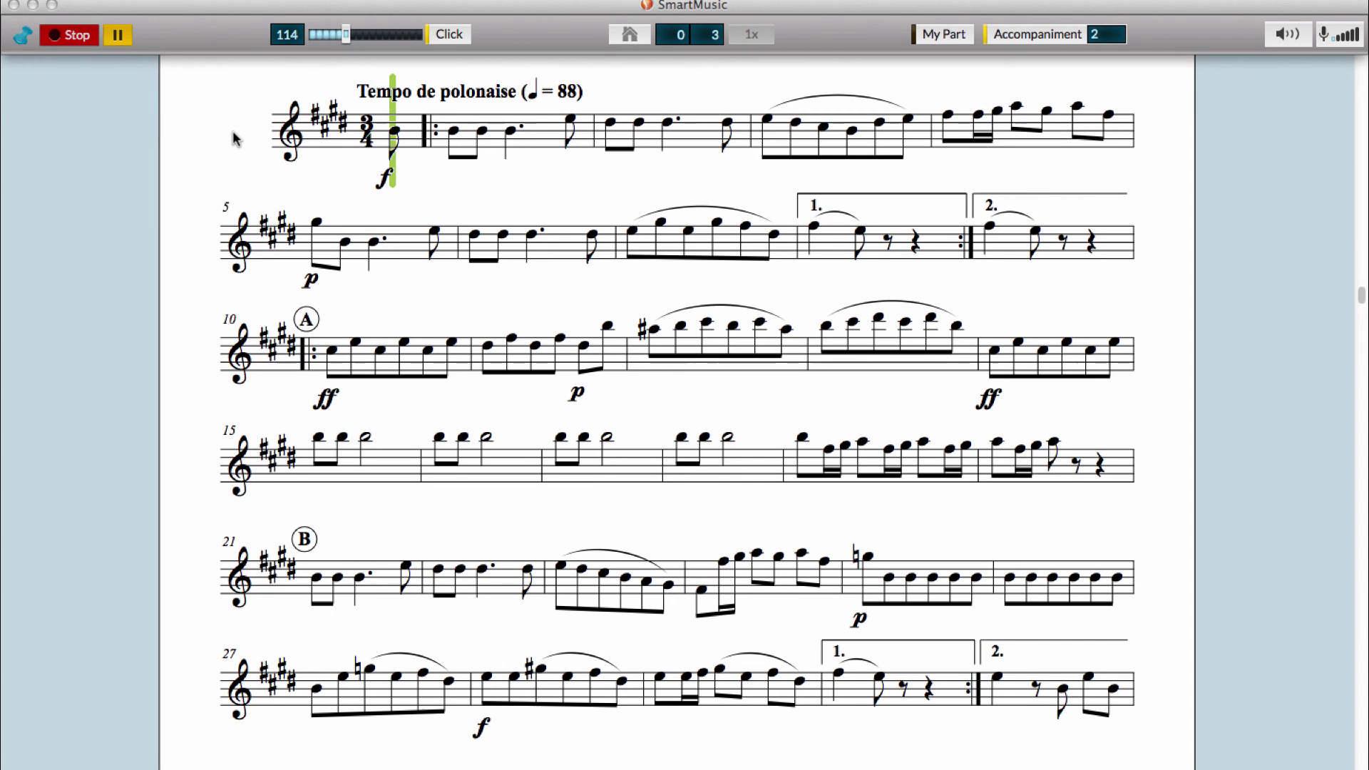